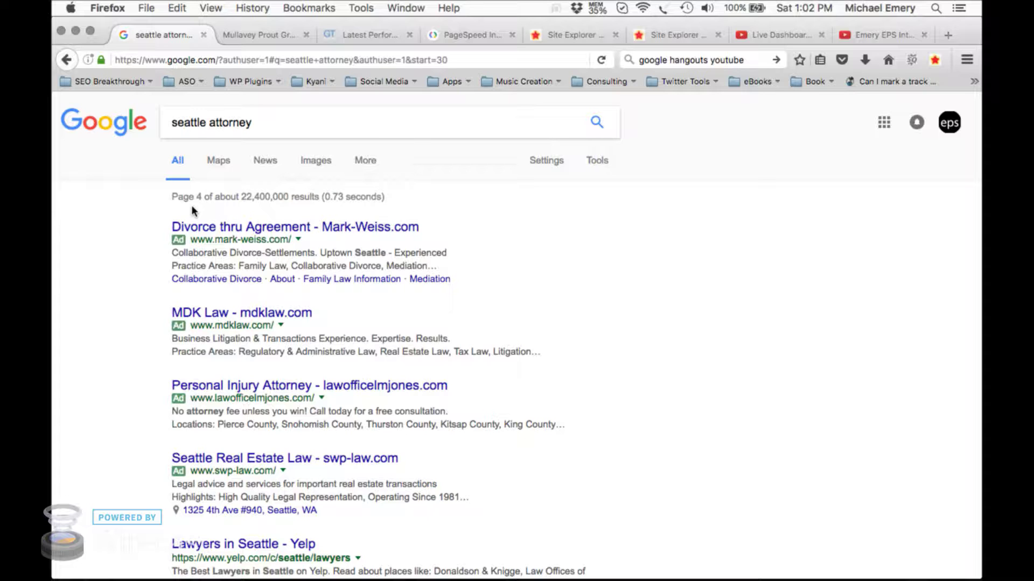
Step: Find the Mullavey Prout Grenley & Foe listing in the Google results and look over the firm's open home page
scroll(147, 339, down, 5)
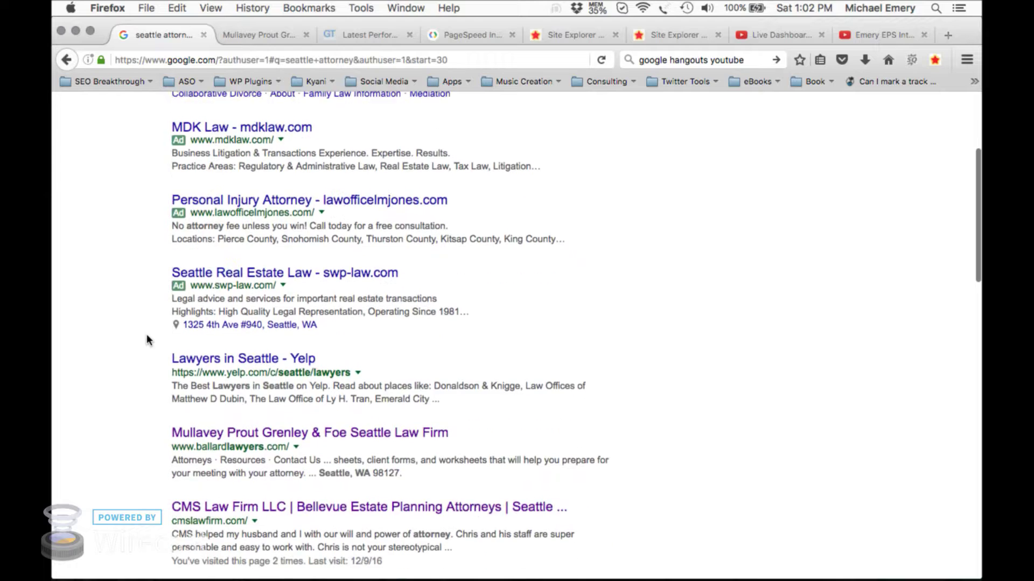
scroll(147, 340, down, 1)
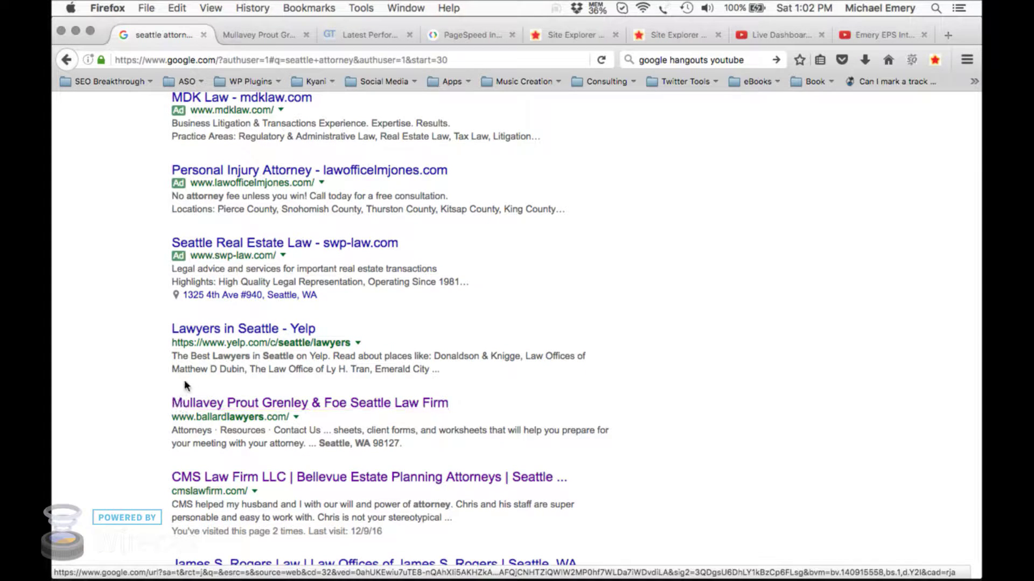
click(244, 36)
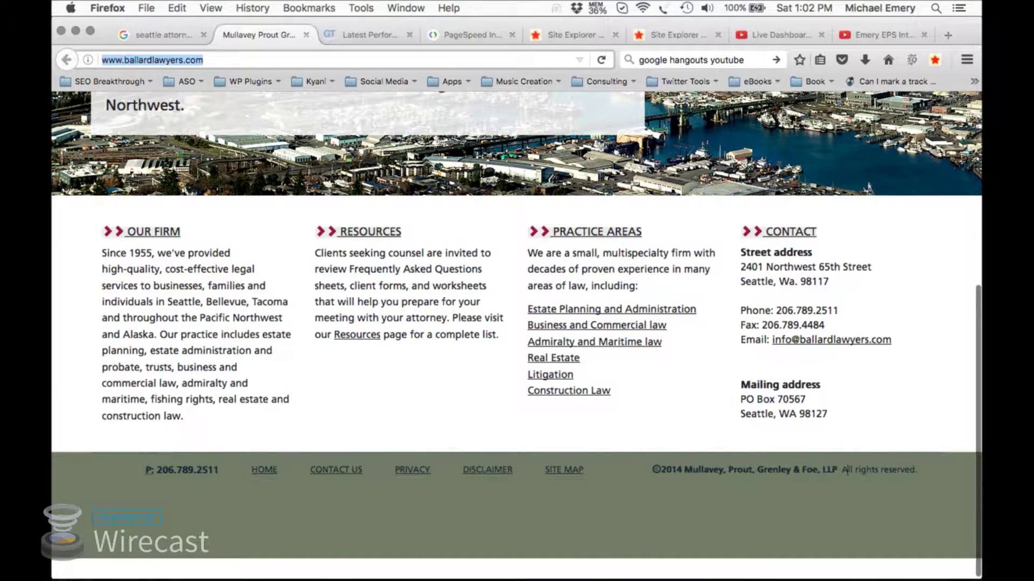
scroll(313, 358, up, 2)
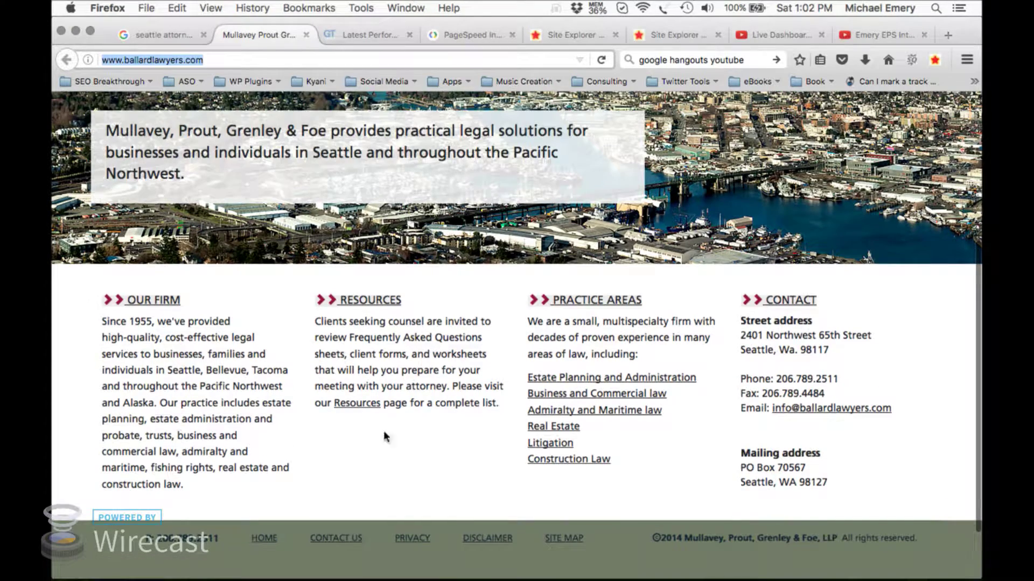
scroll(393, 383, up, 4)
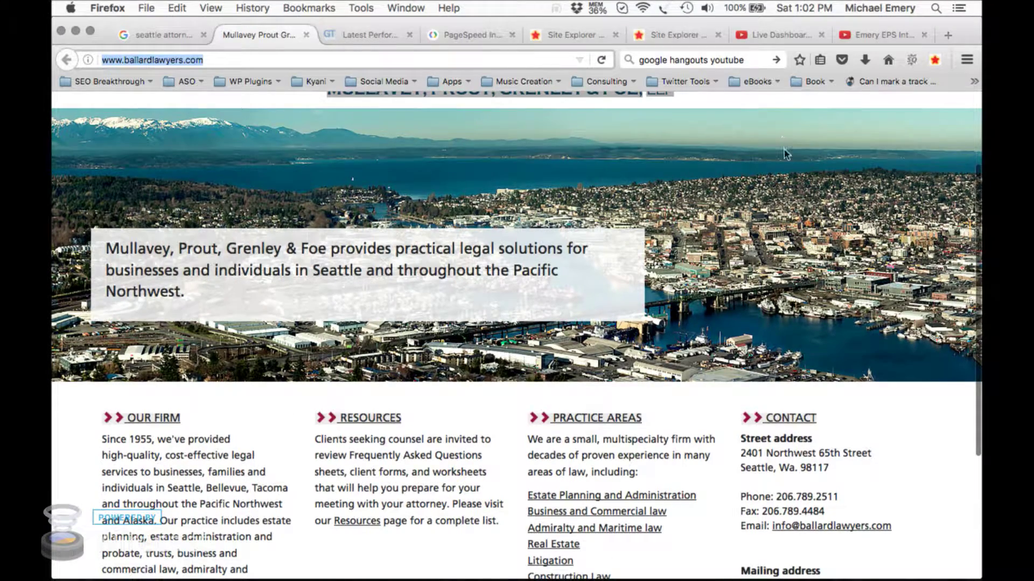
Step: Run the SEOquake diagnosis on the ballardlawyers.com home page and bring up the page analysis results
click(912, 56)
click(460, 91)
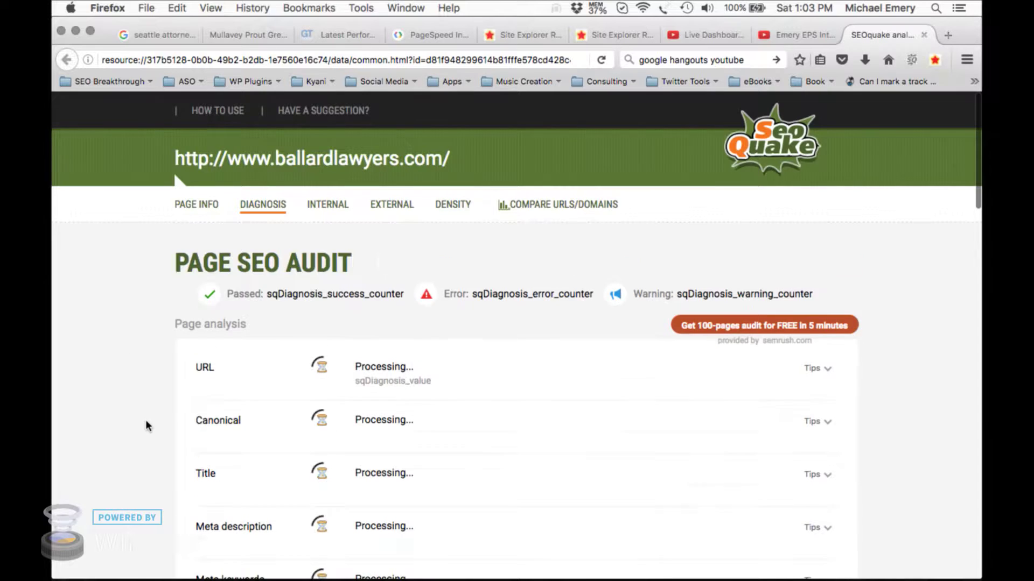
scroll(145, 418, down, 5)
scroll(145, 425, down, 3)
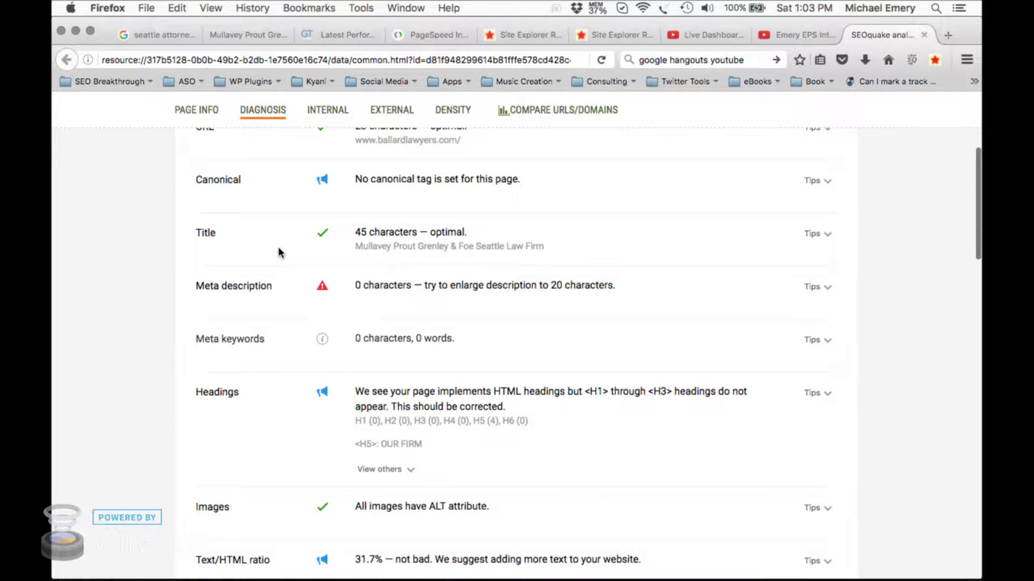
Step: Examine the Title row of the SEO audit, highlighting "Seattle Law Firm" and the firm's name, and check the meta description row
drag(476, 246, 577, 246)
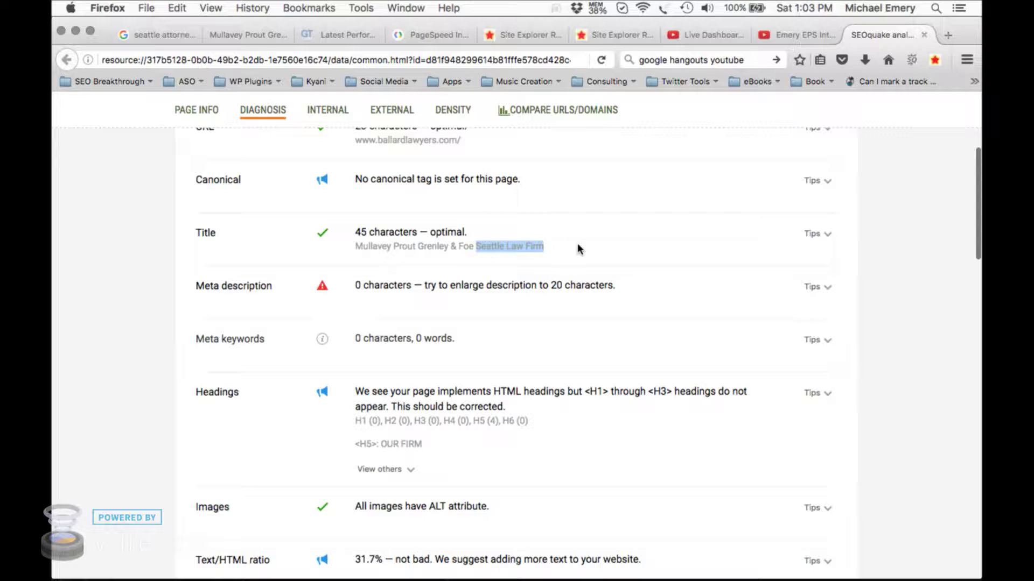
click(555, 247)
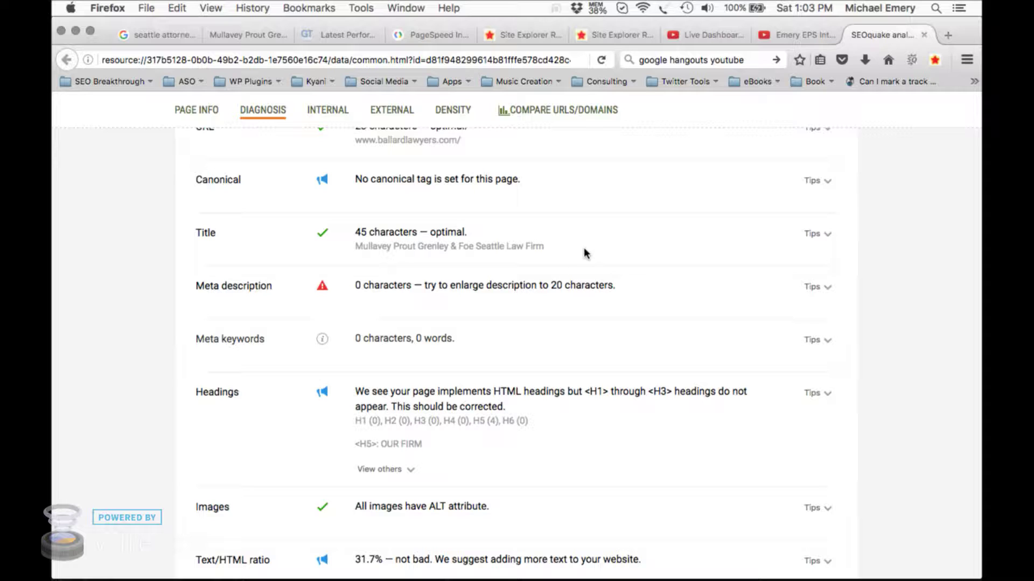
drag(474, 247, 351, 247)
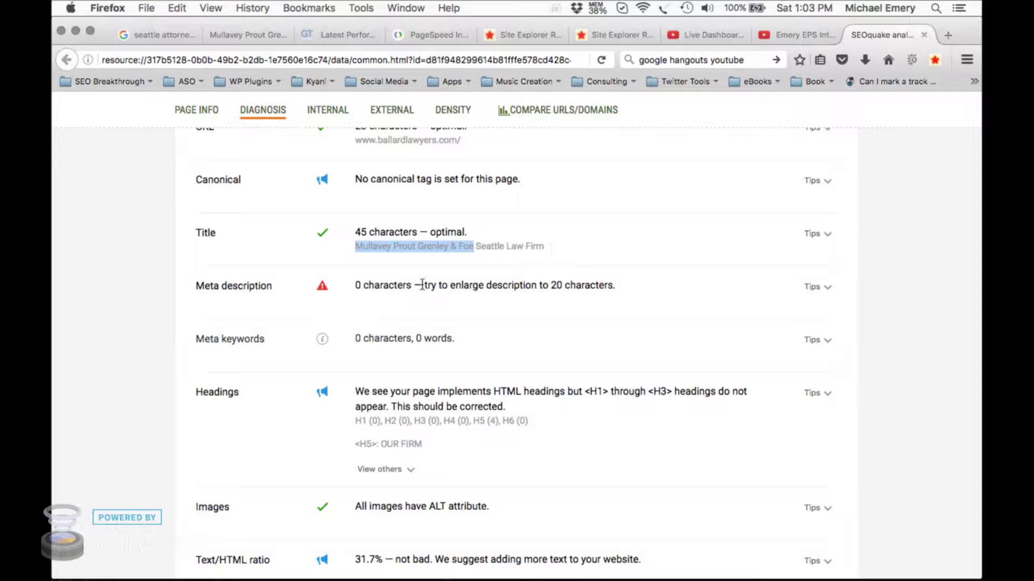
click(311, 306)
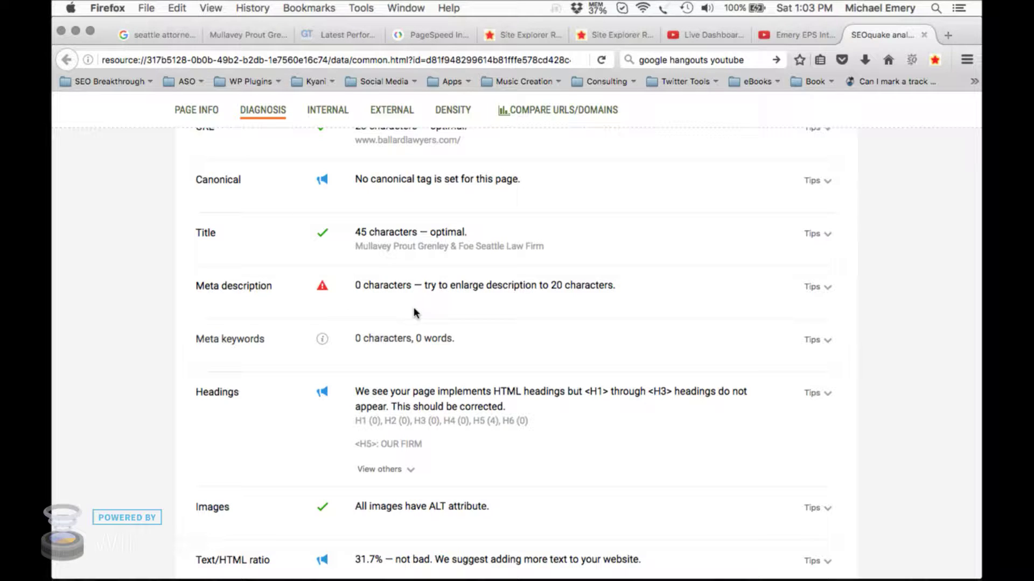
Step: Highlight the description snippet of the ballardlawyers.com listing in the Google results, and return to the SEOquake audit
click(153, 34)
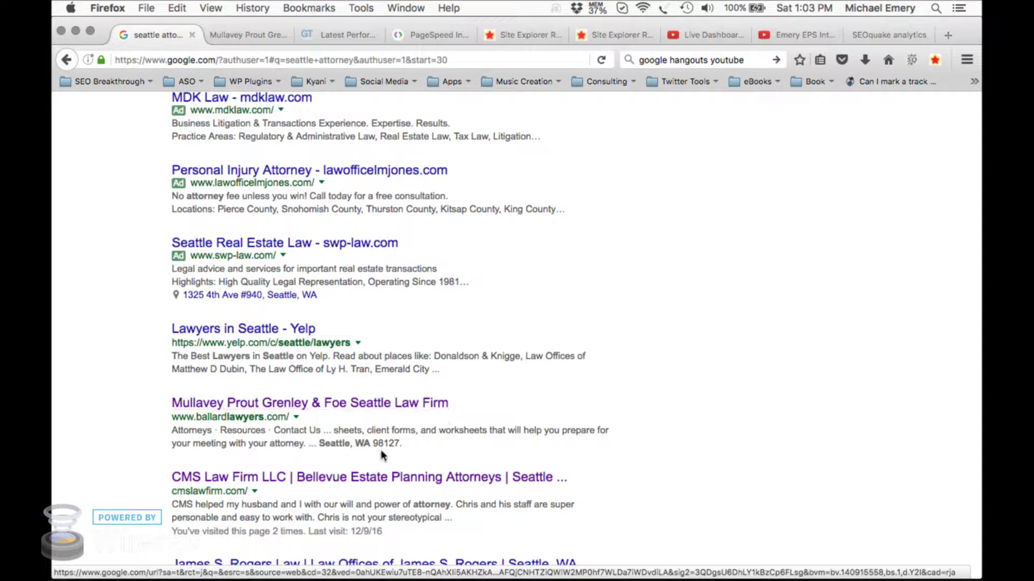
drag(412, 448, 162, 435)
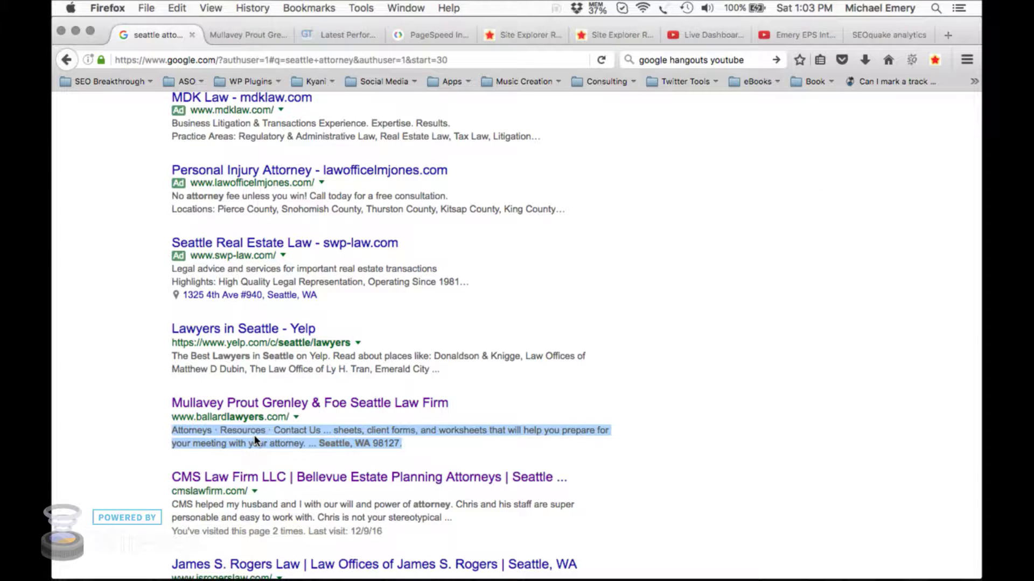
click(892, 34)
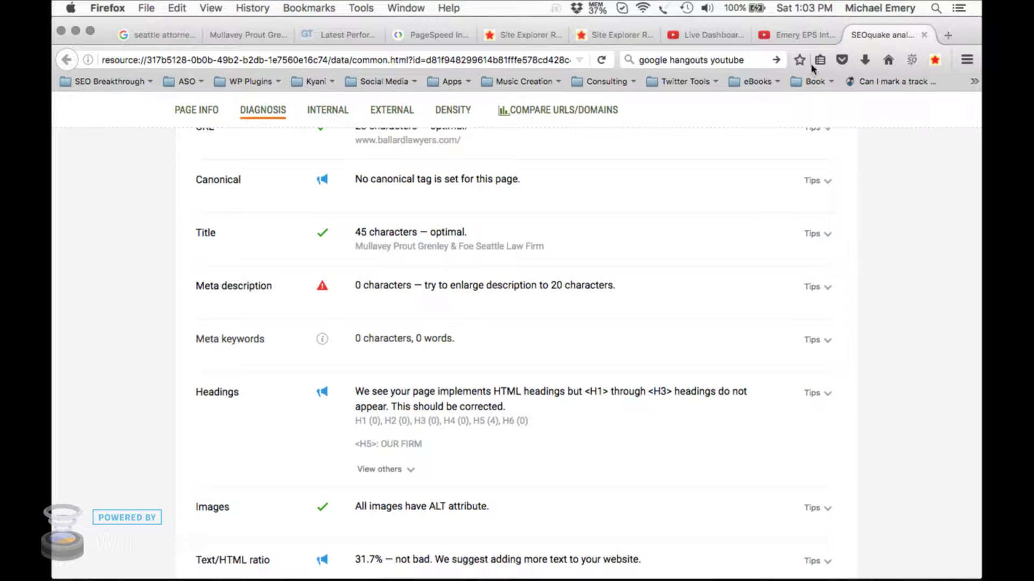
Step: Expand the full list of headings in the audit and examine the H1 to H6 heading usage
scroll(292, 494, down, 3)
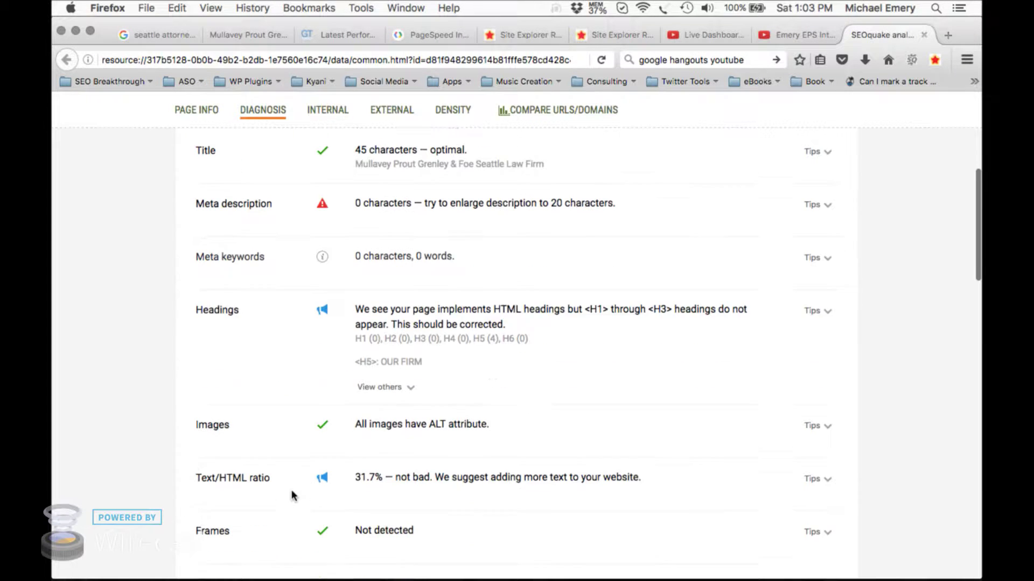
click(381, 381)
scroll(248, 409, down, 2)
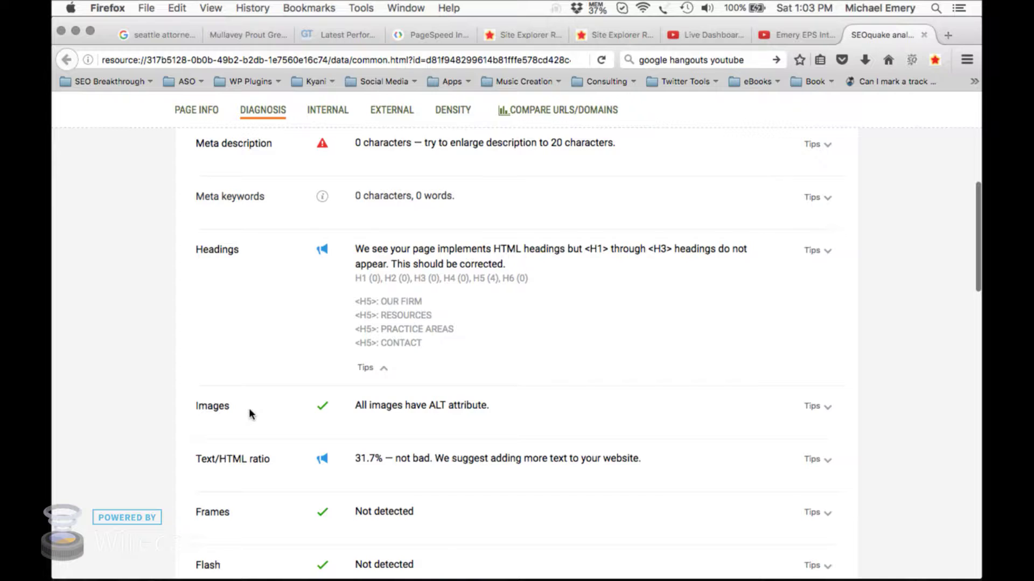
scroll(248, 408, up, 2)
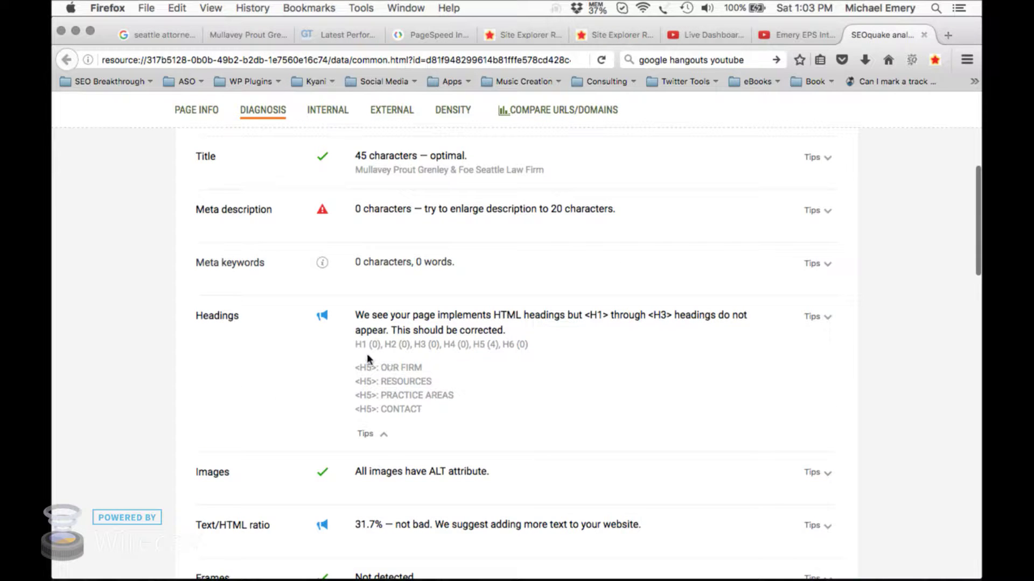
scroll(502, 386, up, 1)
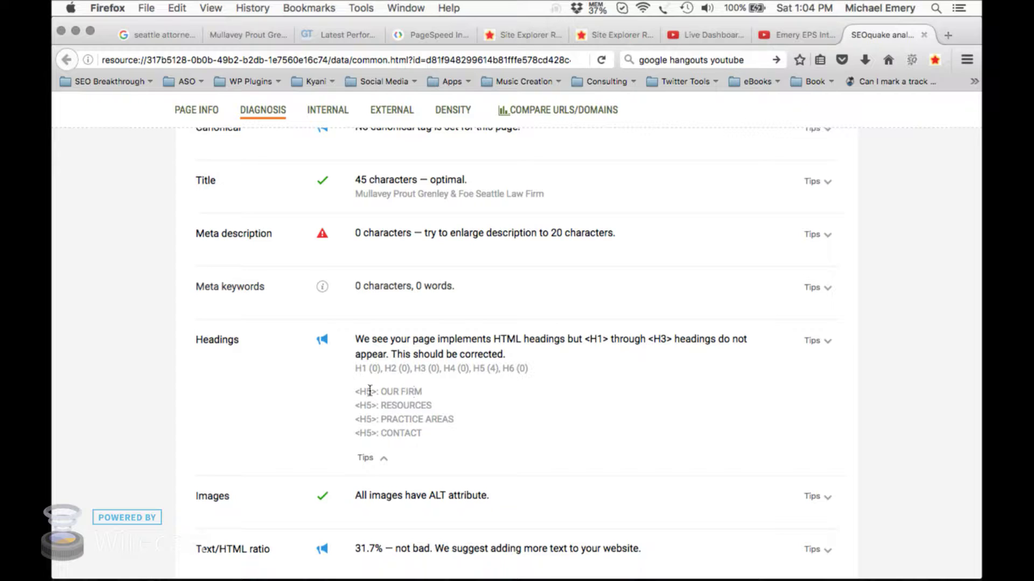
drag(354, 368, 427, 369)
click(316, 404)
Step: Review the remaining page analysis rows of the audit and highlight the Microformats entry
scroll(316, 404, down, 2)
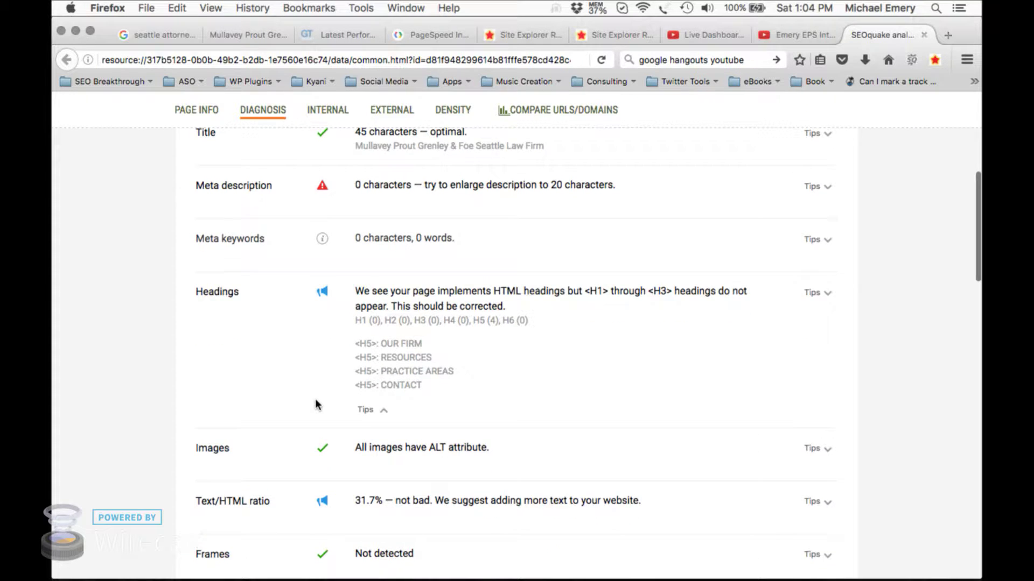
scroll(316, 403, down, 8)
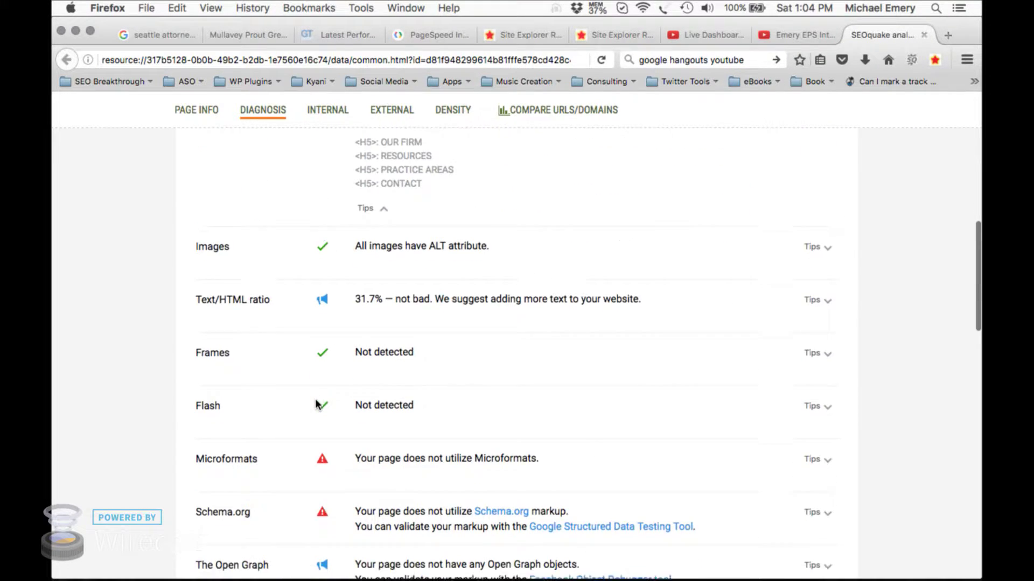
scroll(316, 403, up, 8)
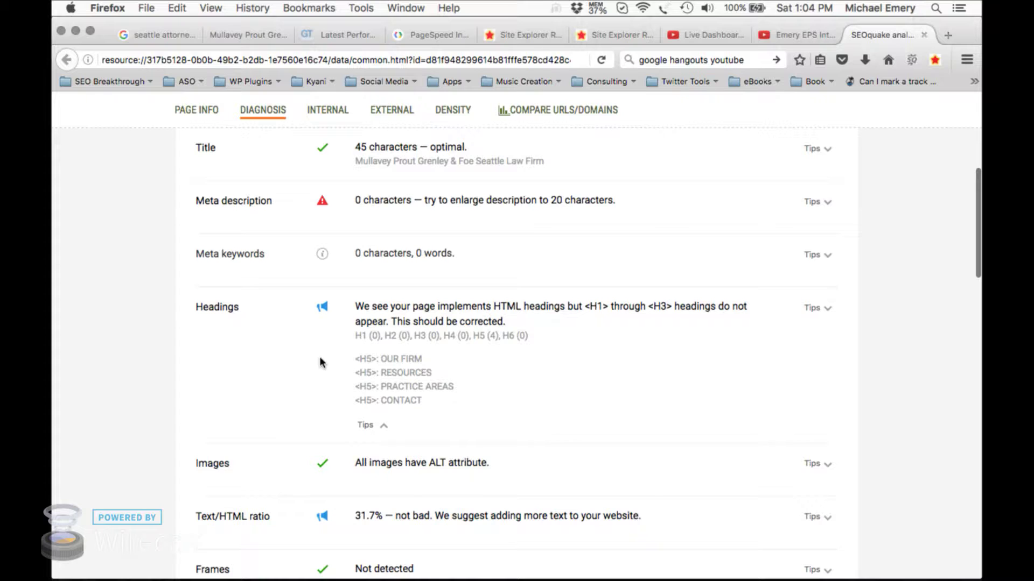
scroll(320, 362, down, 16)
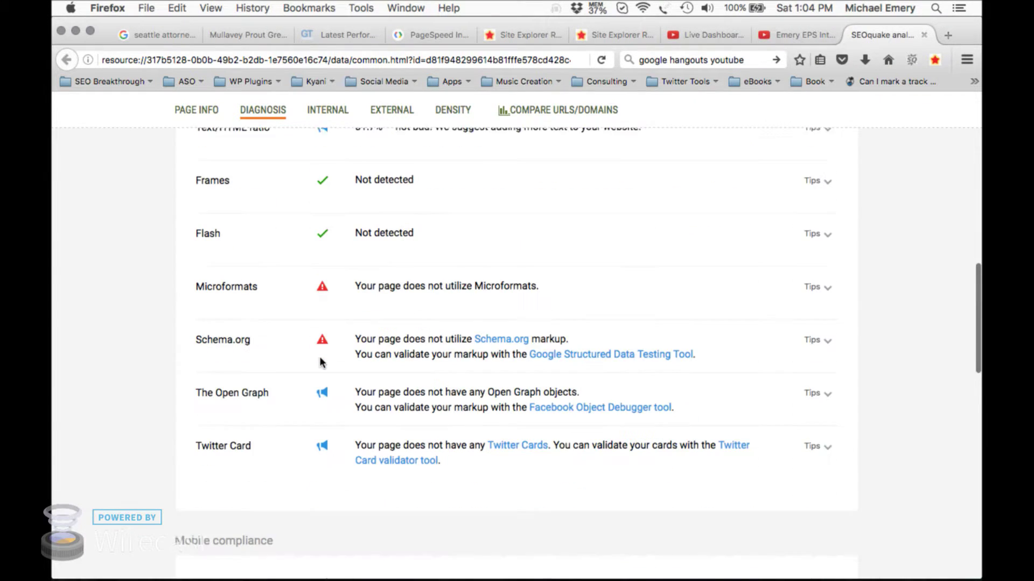
drag(197, 264, 254, 269)
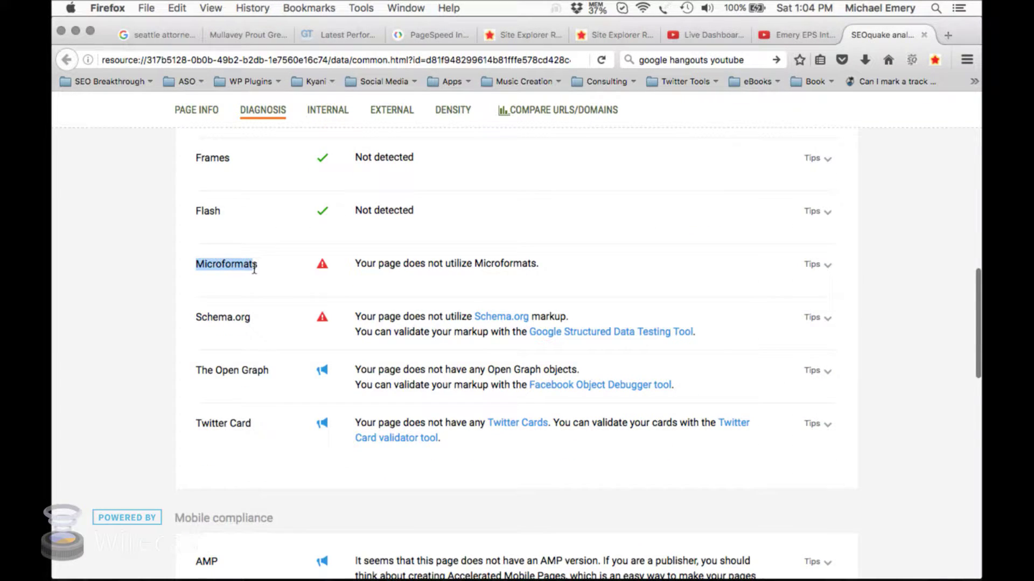
Step: Examine the Robots.txt, Favicon and Google Analytics rows under Site compliance, and return to the audit summary
scroll(254, 269, down, 10)
scroll(254, 268, down, 11)
scroll(253, 269, down, 3)
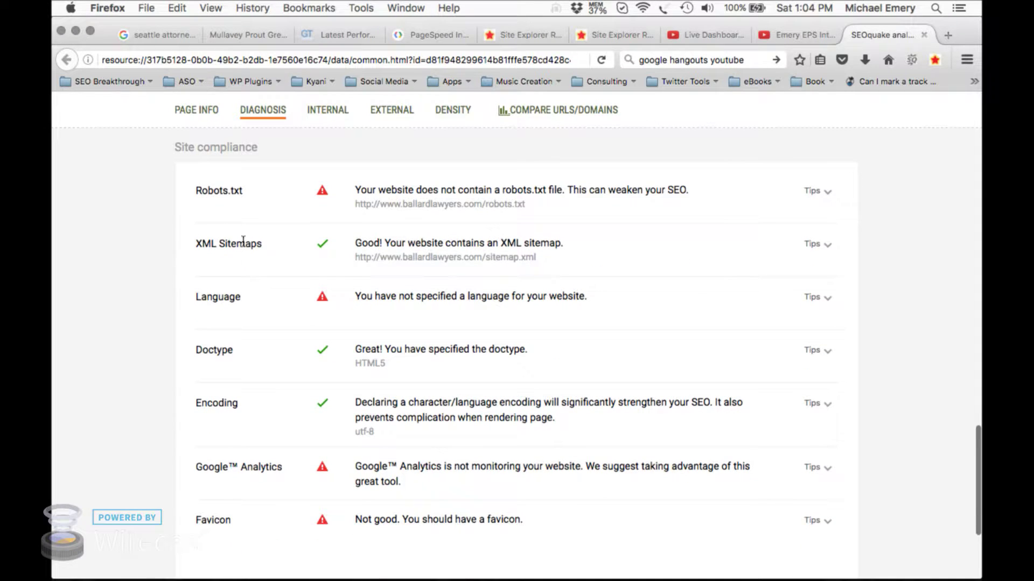
drag(195, 192, 254, 199)
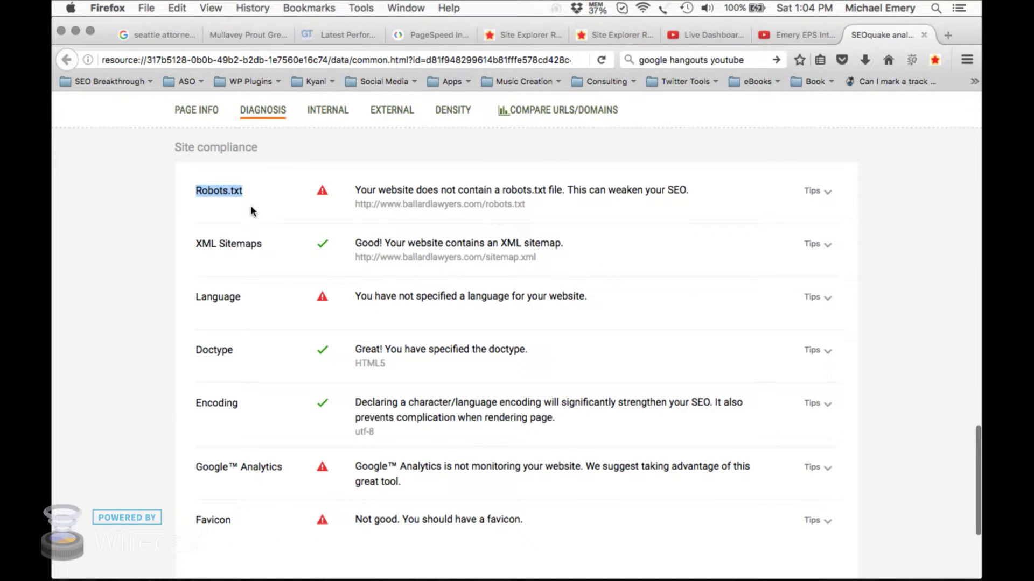
drag(196, 520, 237, 521)
drag(199, 457, 295, 471)
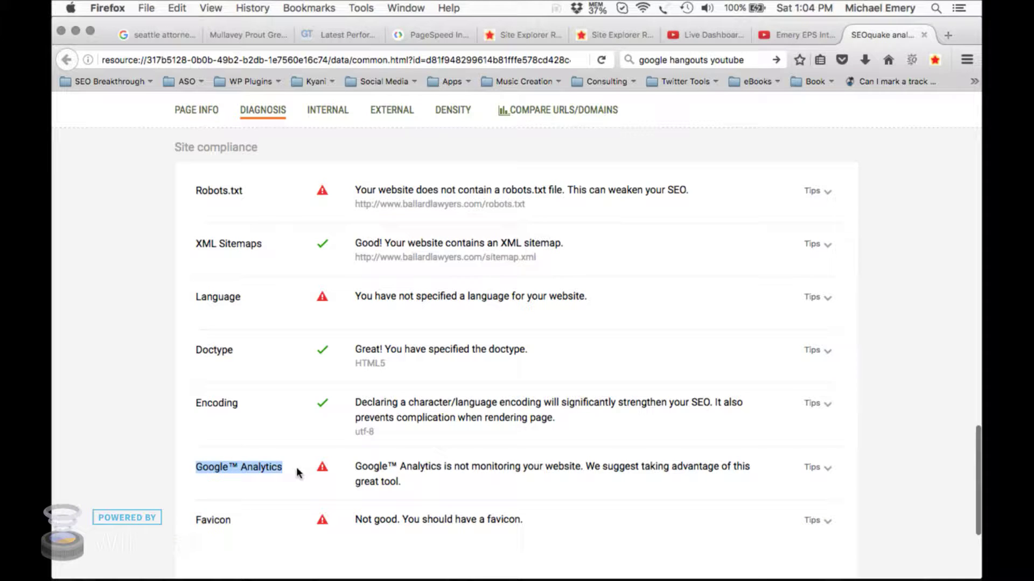
scroll(307, 365, up, 2)
scroll(306, 363, up, 10)
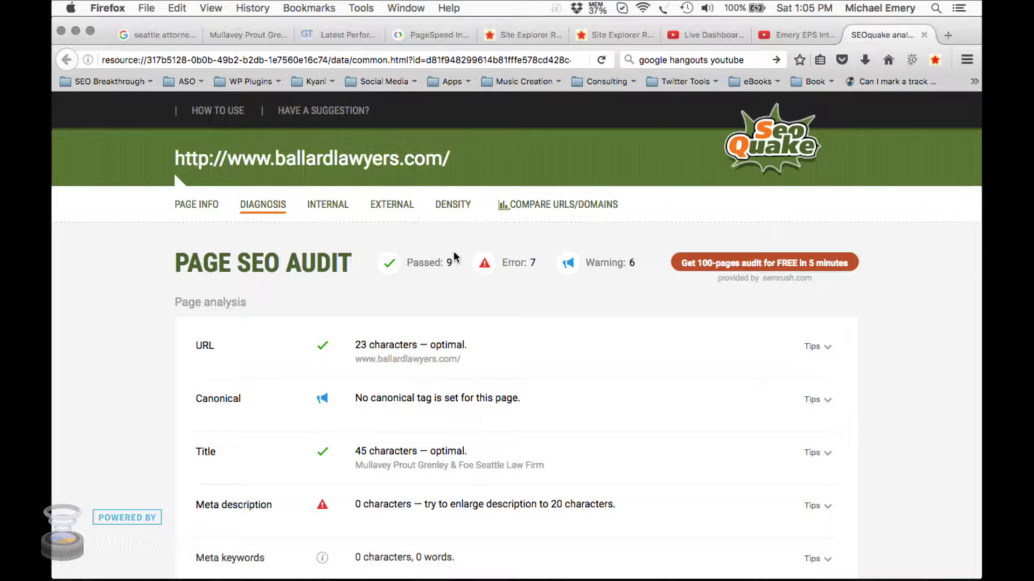
Step: Review the GTmetrix report for ballardlawyers.com, highlighting the PageSpeed score, page load time, total page size and request count
click(314, 33)
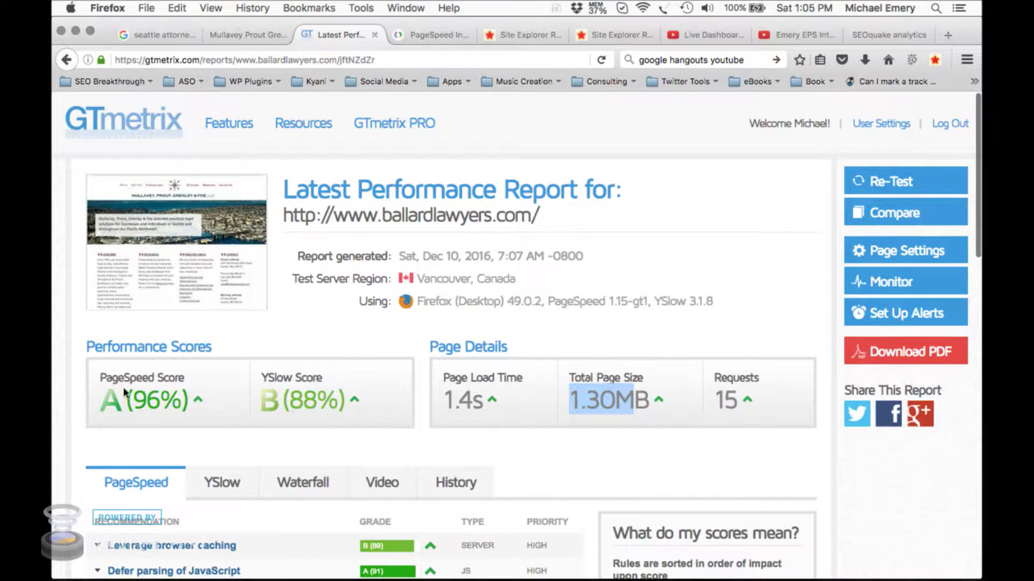
drag(126, 401, 199, 405)
mouse_move(199, 404)
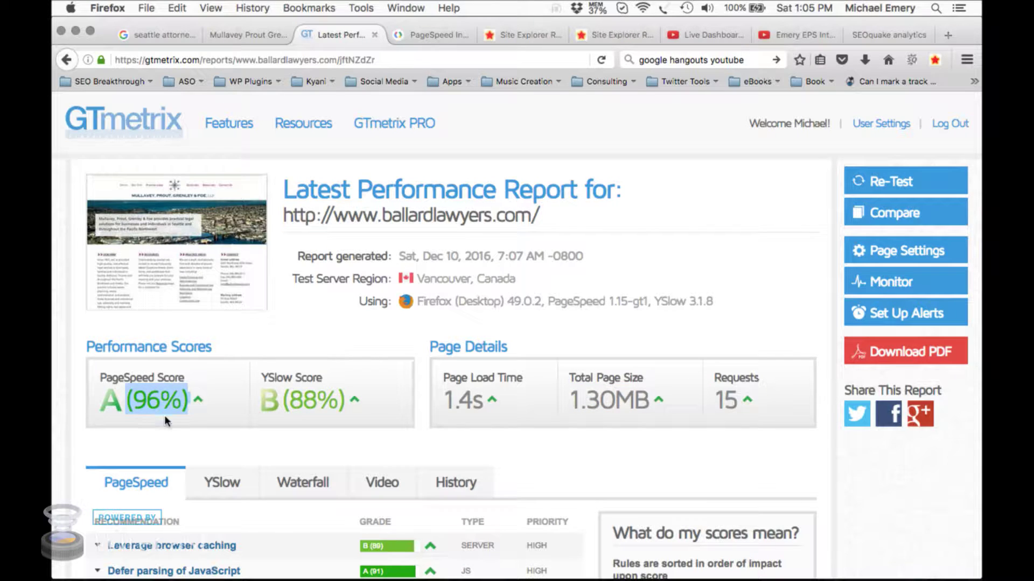
drag(444, 401, 473, 407)
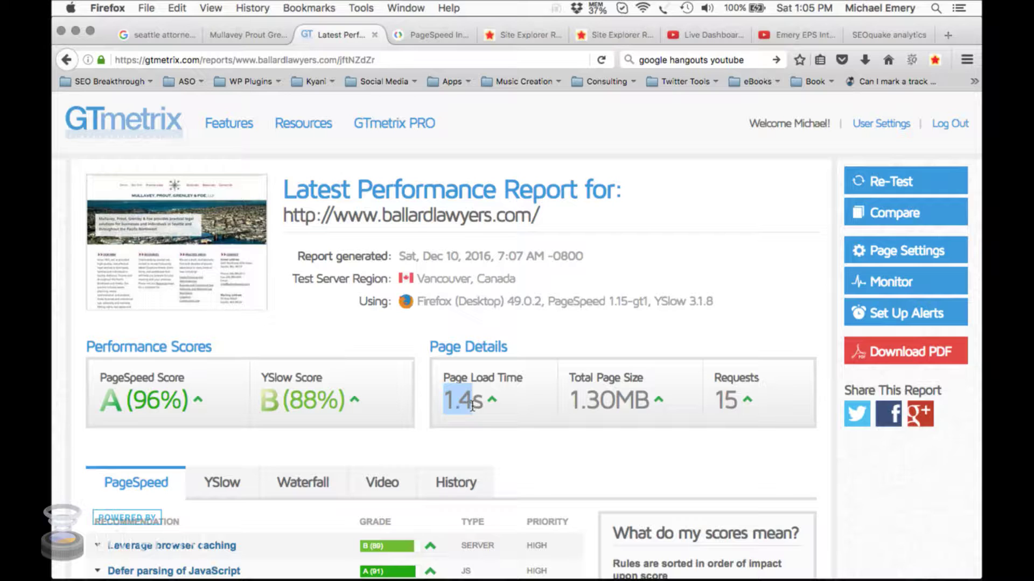
scroll(525, 518, down, 3)
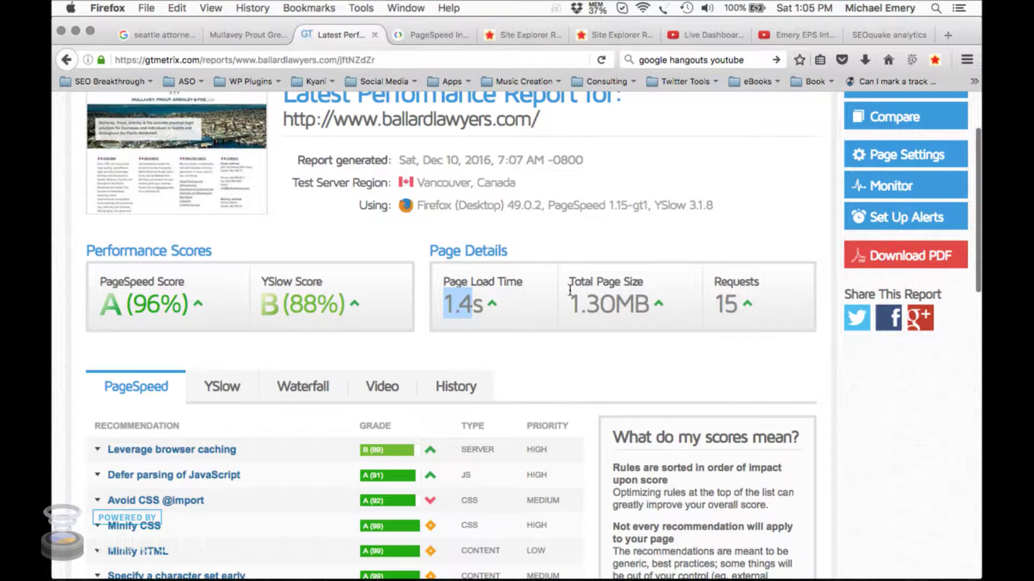
drag(570, 291, 650, 306)
drag(713, 295, 738, 304)
scroll(166, 173, up, 3)
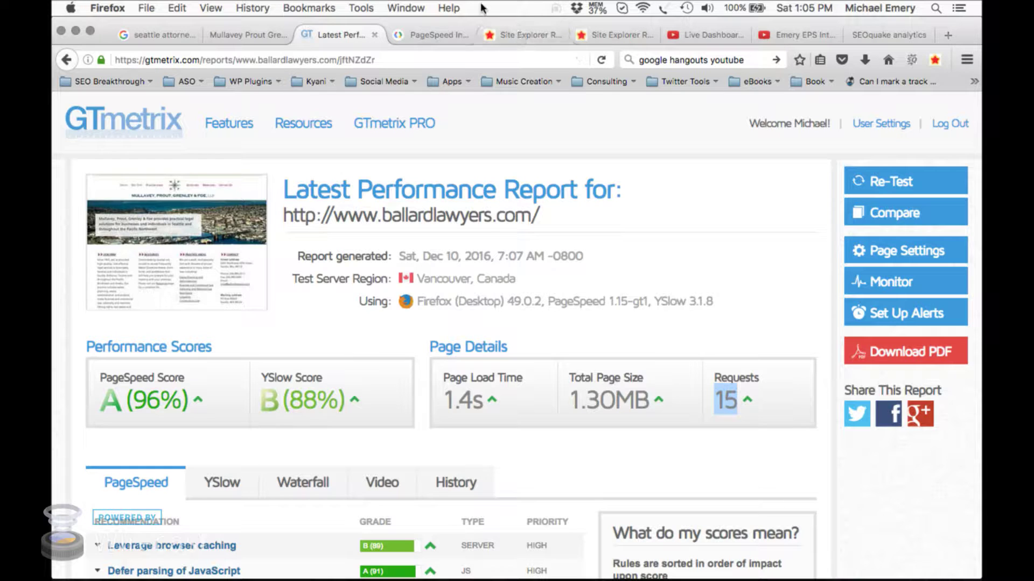
Step: Review the mobile PageSpeed Insights for ballardlawyers.com, highlighting the render-blocking JavaScript and CSS item, and look through the suggested fixes
click(434, 32)
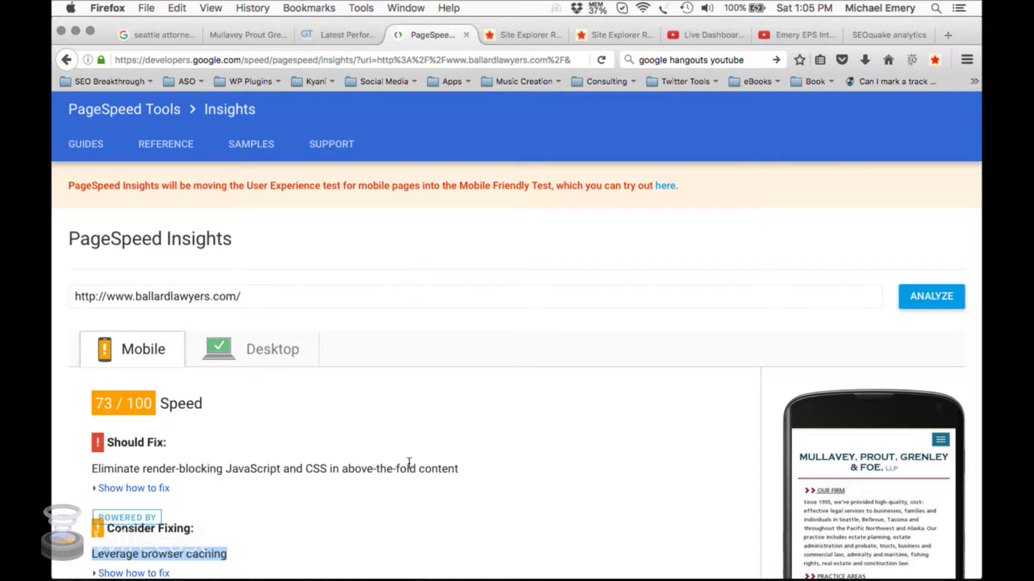
scroll(409, 465, down, 3)
click(428, 351)
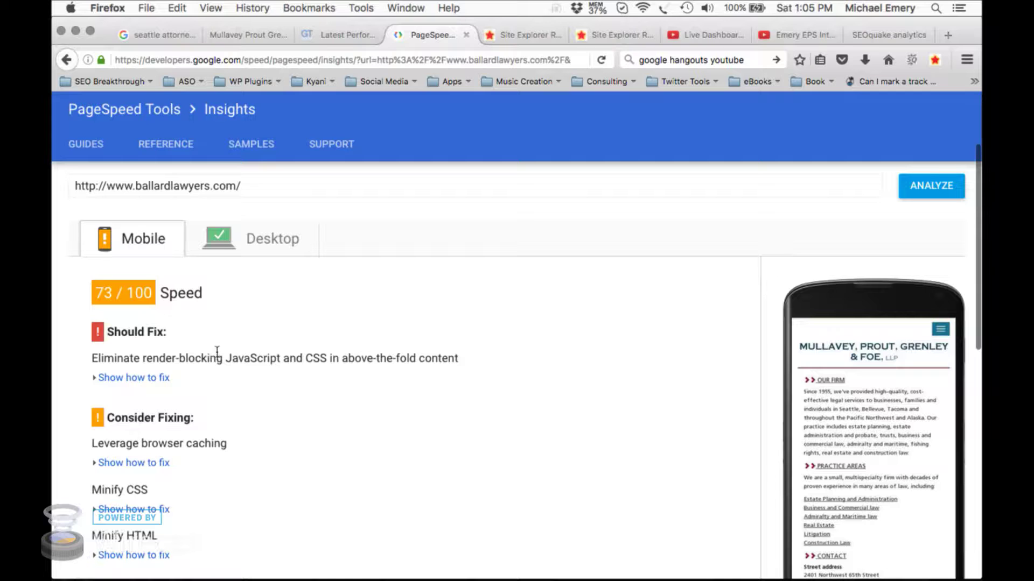
drag(91, 358, 254, 354)
drag(380, 351, 458, 359)
scroll(436, 481, down, 1)
scroll(436, 481, down, 3)
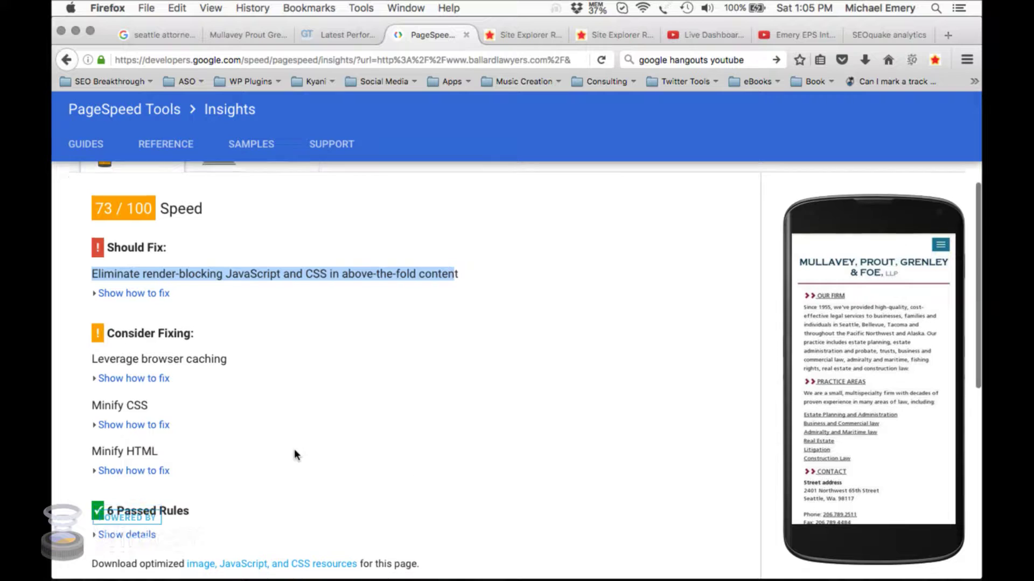
Step: Highlight the mobile Consider Fixing items from Leverage browser caching through Minify CSS and Minify HTML
scroll(294, 449, down, 2)
click(90, 307)
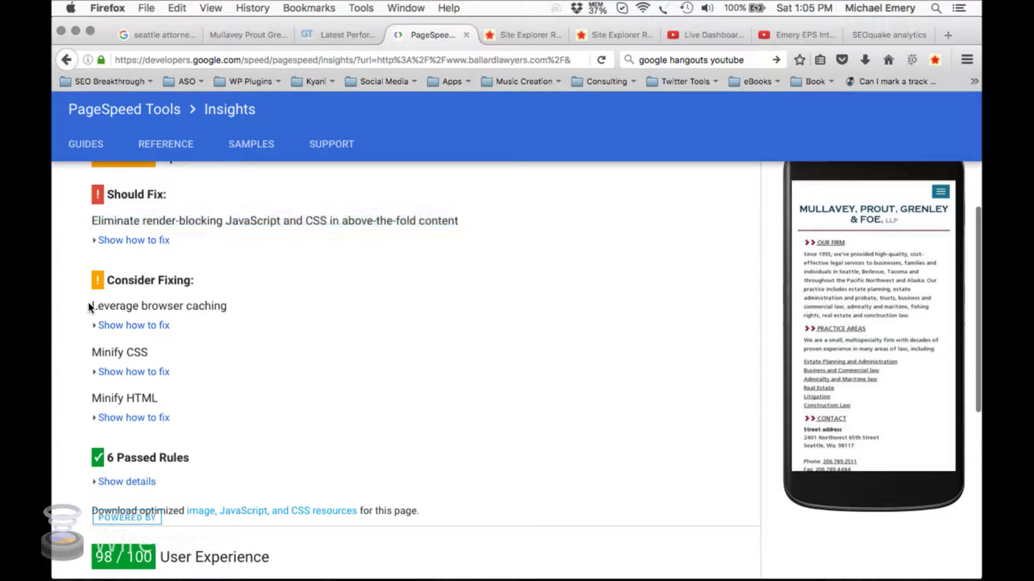
drag(89, 307, 170, 403)
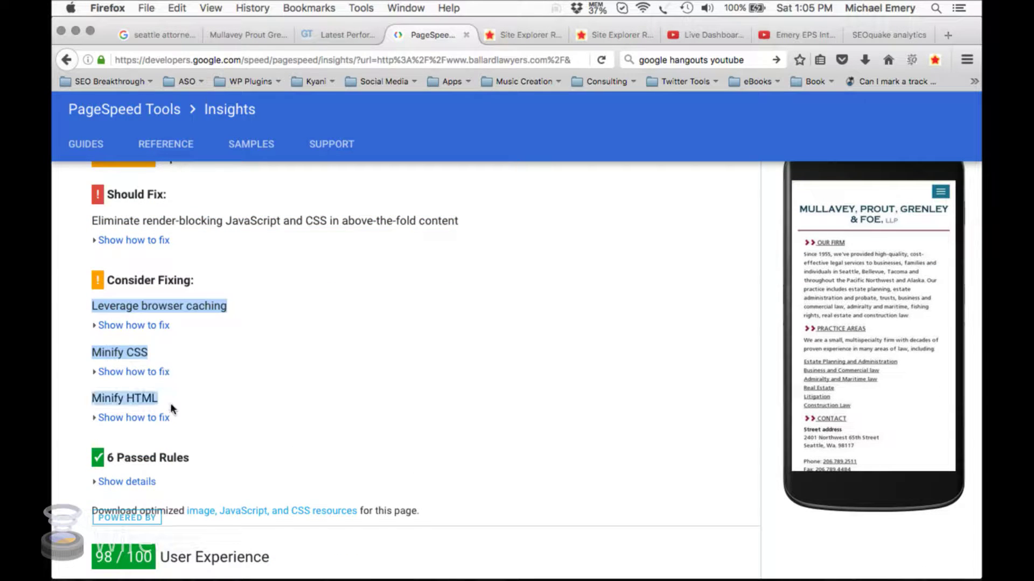
Step: Review the Desktop PageSpeed score and suggested fixes for ballardlawyers.com, and return to the Mobile results
scroll(318, 373, up, 5)
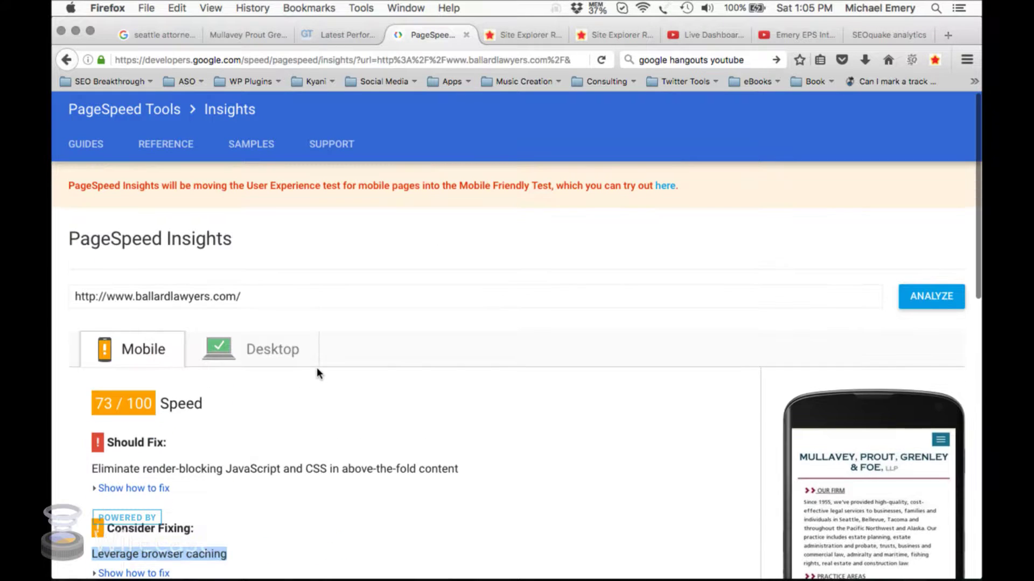
click(260, 355)
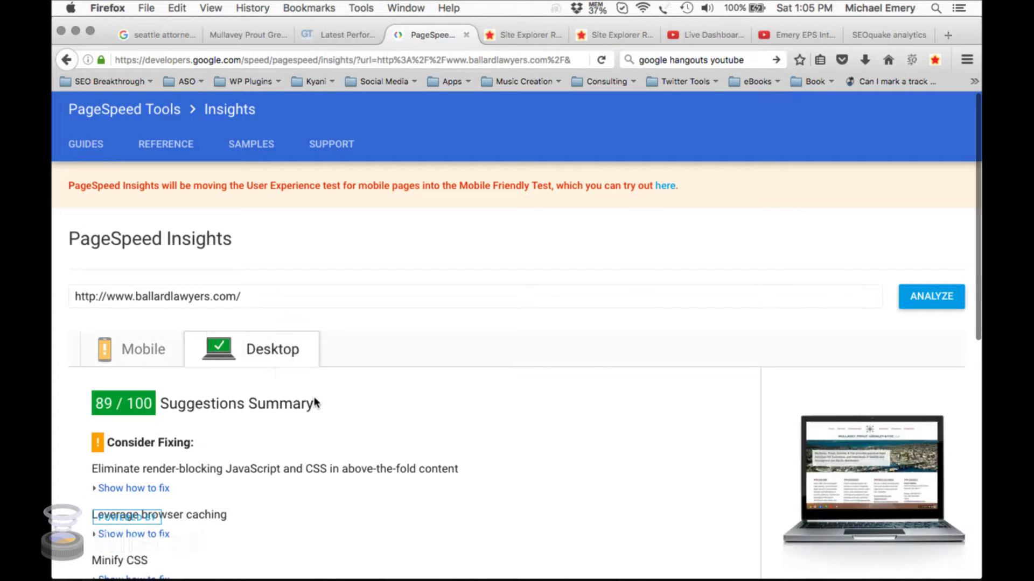
scroll(392, 461, down, 4)
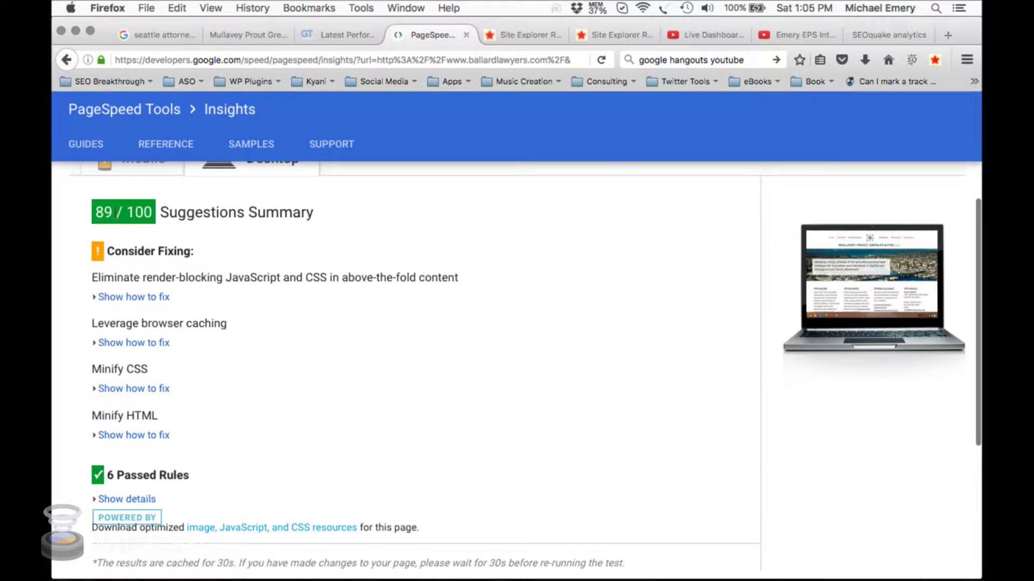
scroll(390, 352, up, 4)
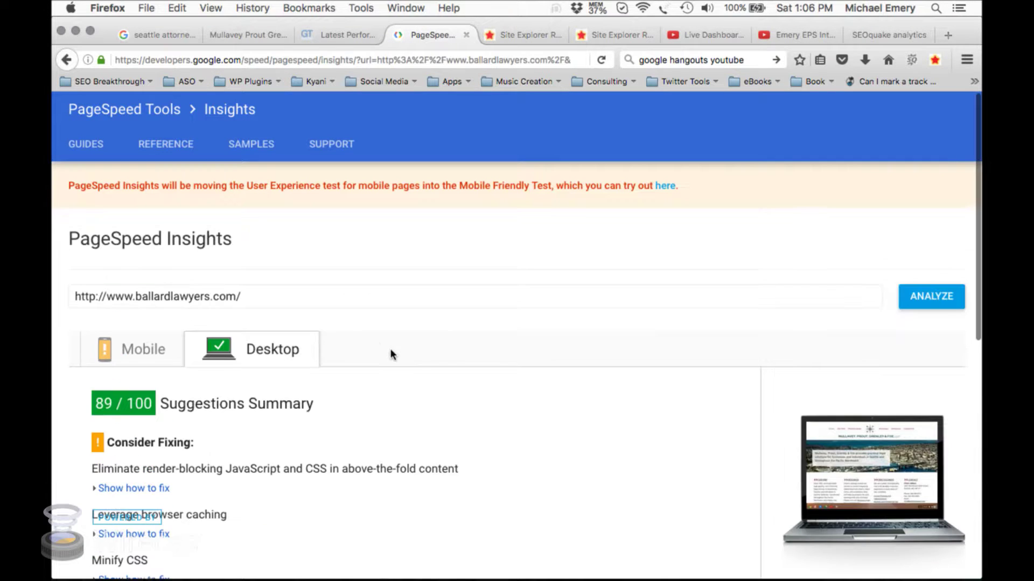
click(155, 346)
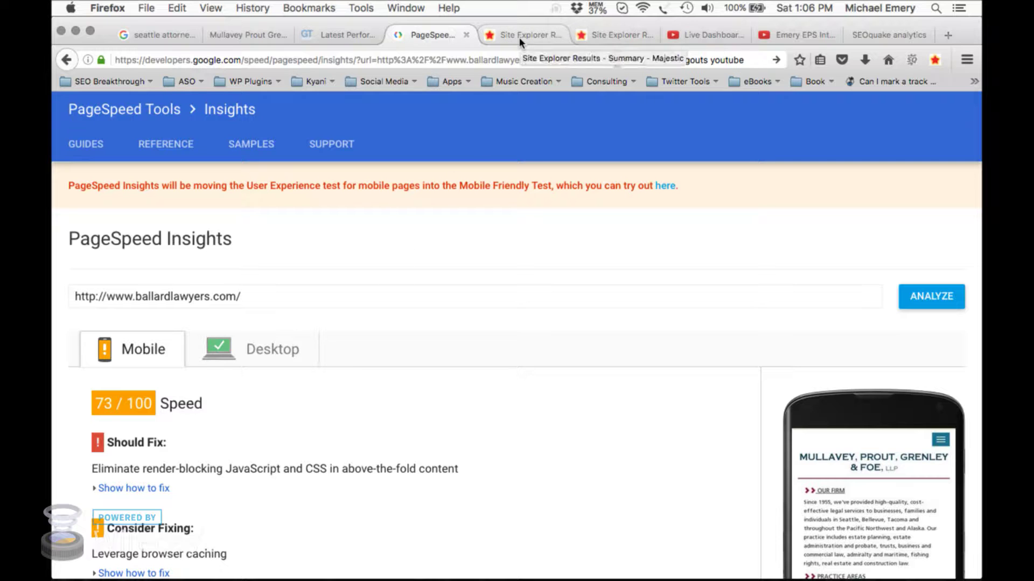
click(592, 34)
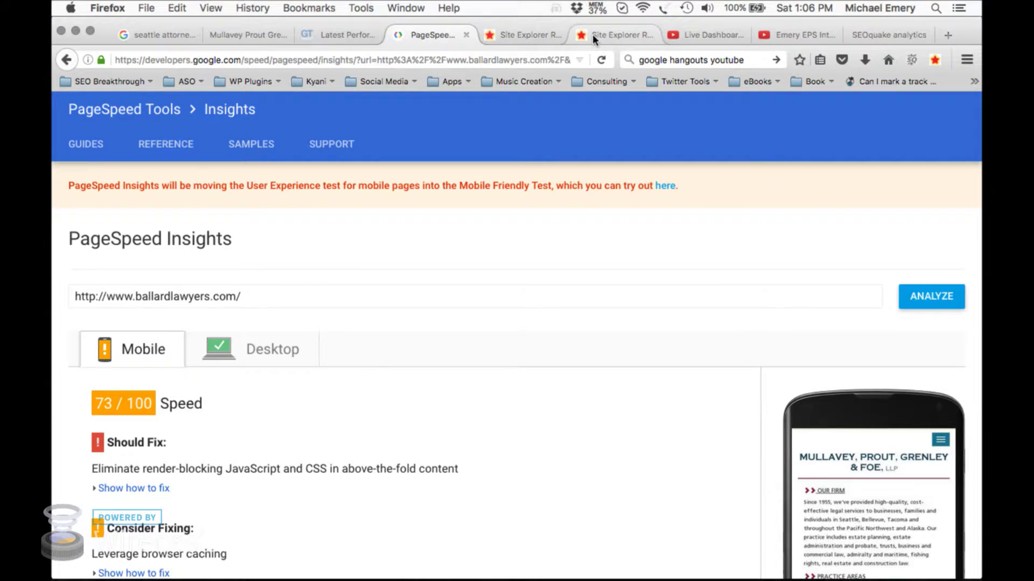
scroll(174, 433, up, 5)
click(127, 440)
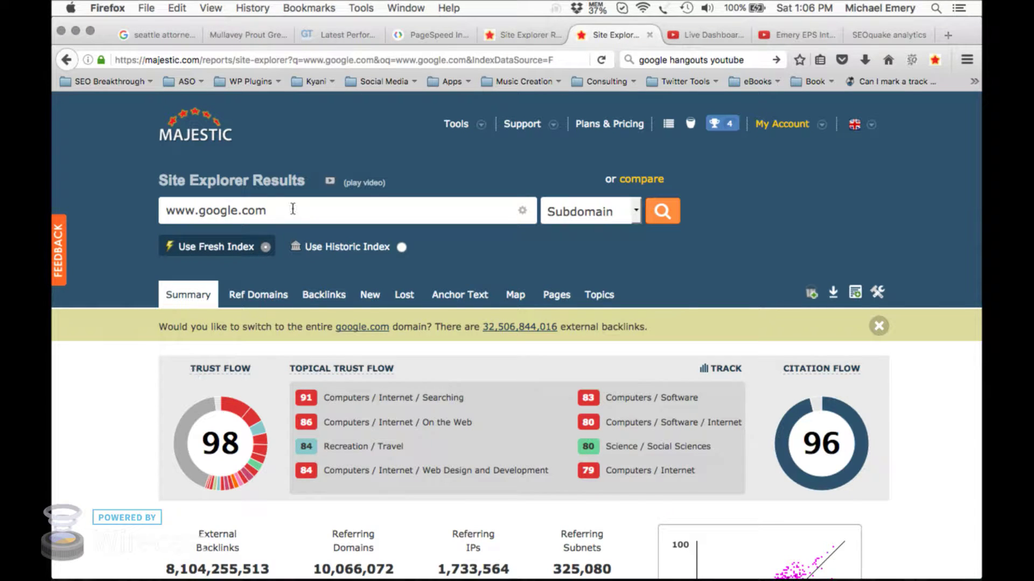
drag(292, 210, 126, 208)
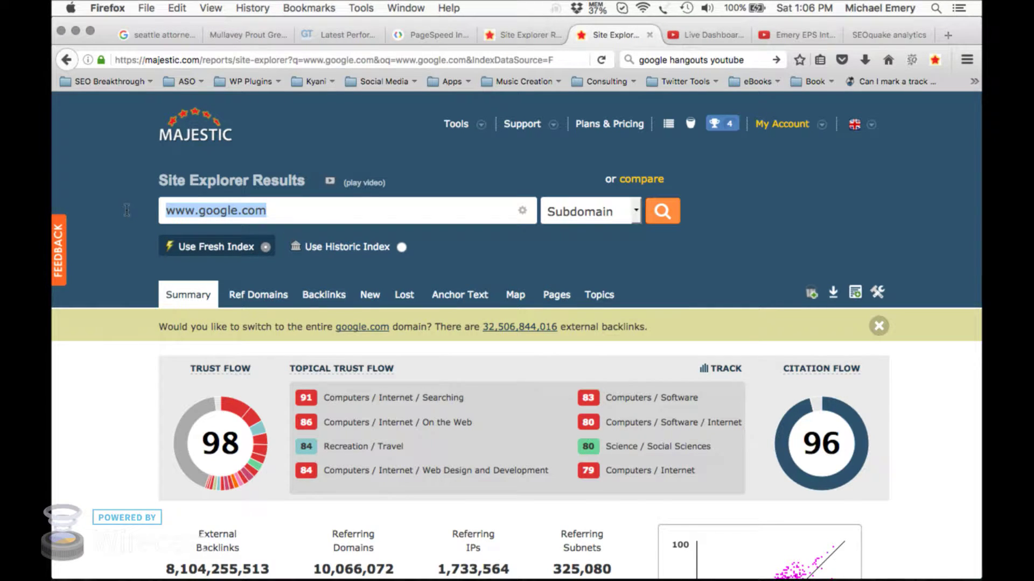
click(134, 414)
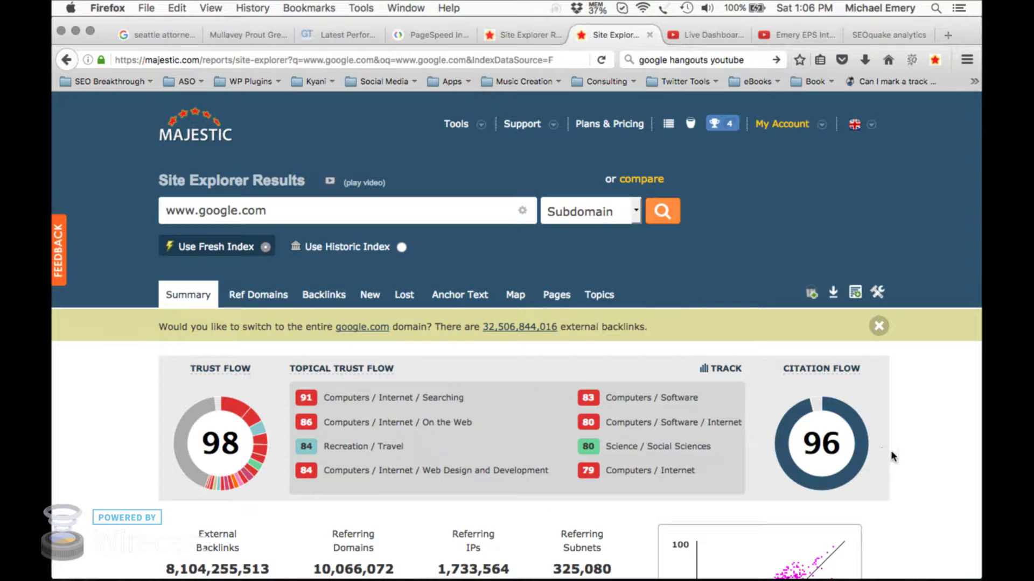
scroll(880, 431, down, 5)
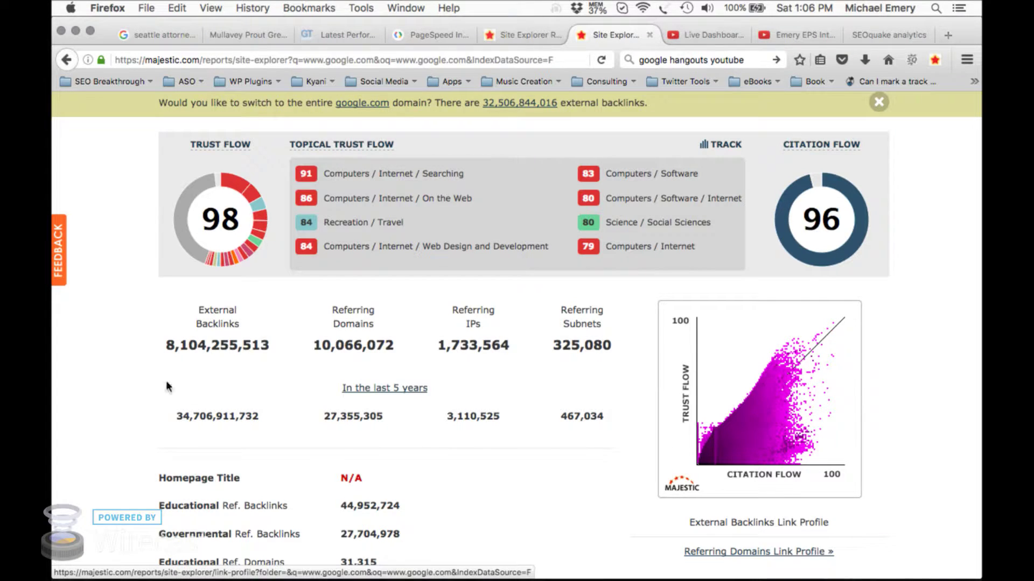
scroll(565, 433, down, 5)
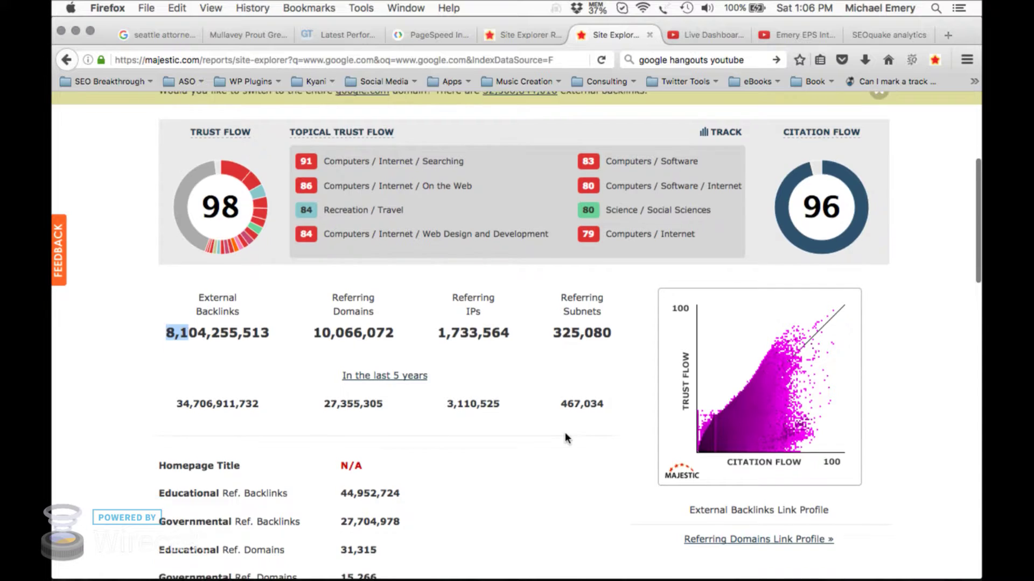
scroll(564, 434, down, 8)
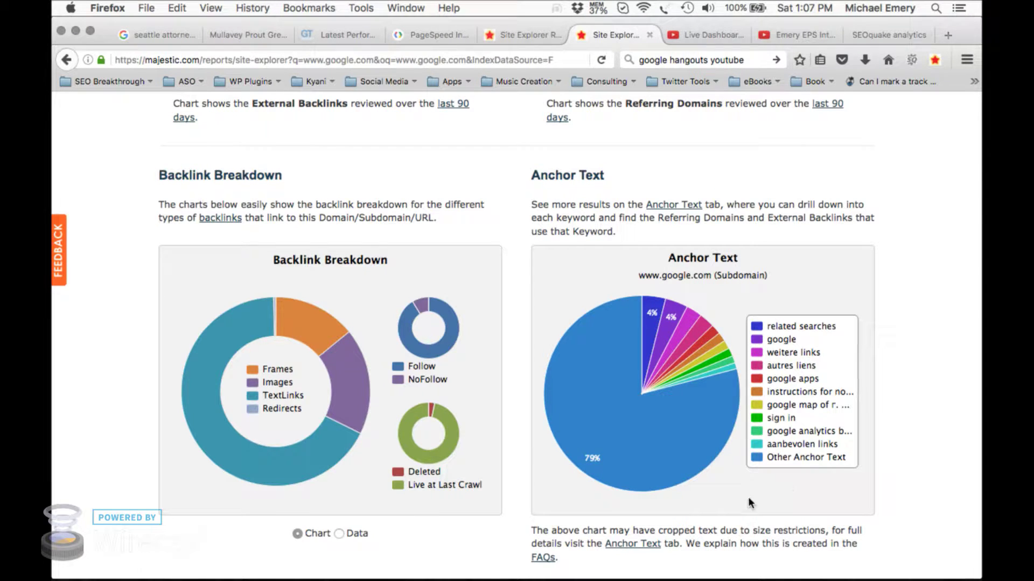
mouse_move(640, 474)
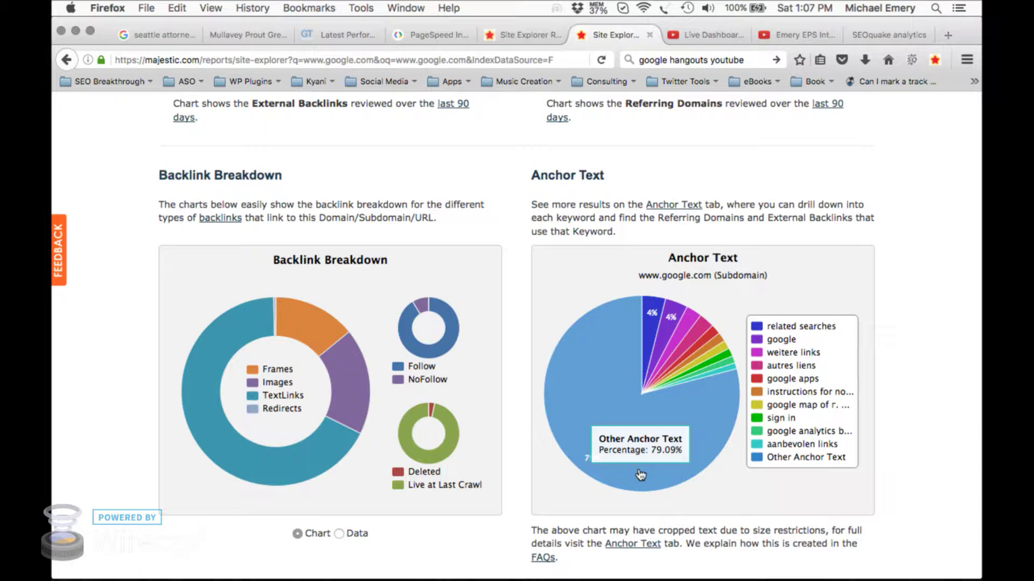
mouse_move(666, 333)
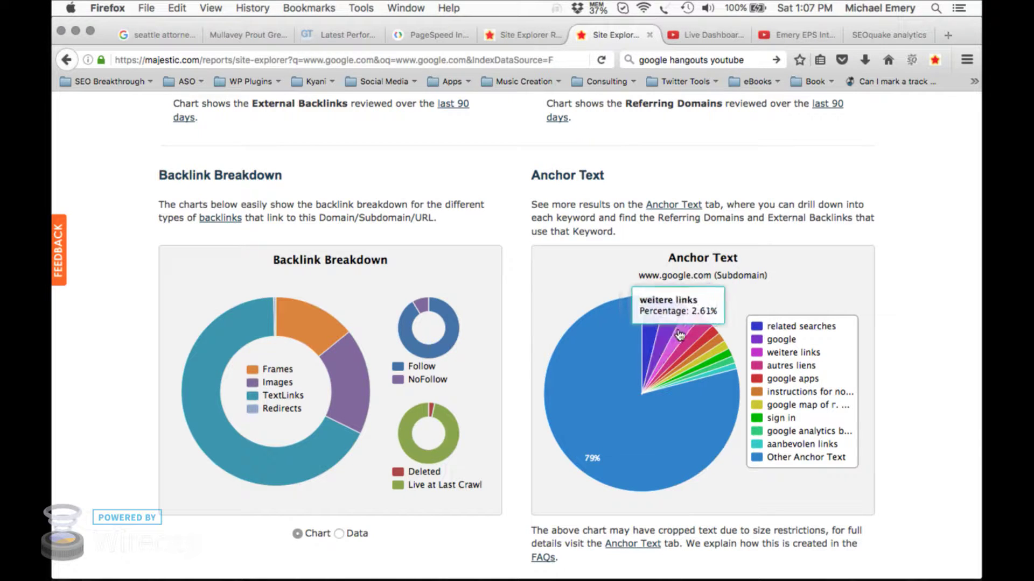
mouse_move(706, 358)
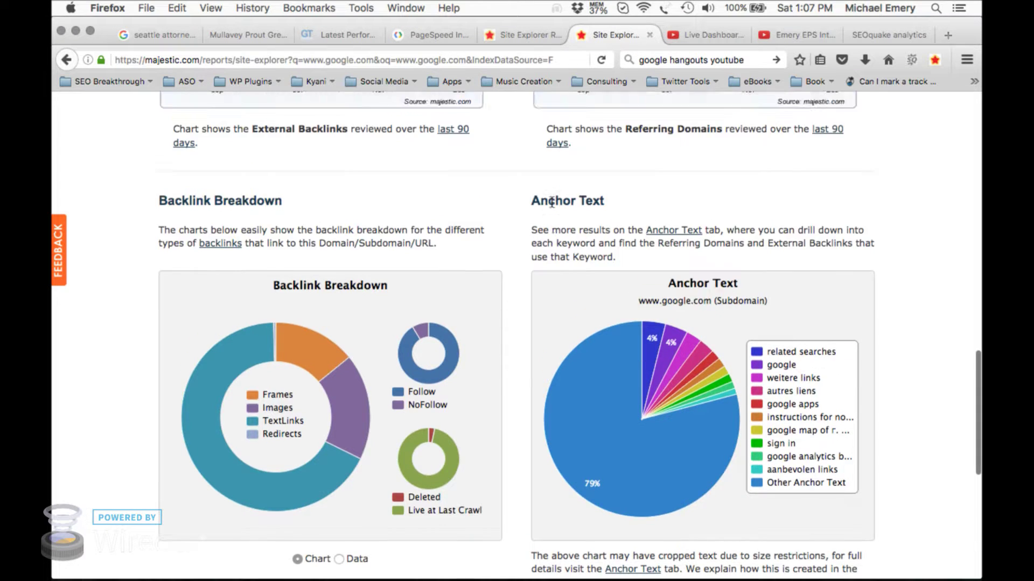
scroll(551, 202, up, 8)
scroll(552, 203, up, 9)
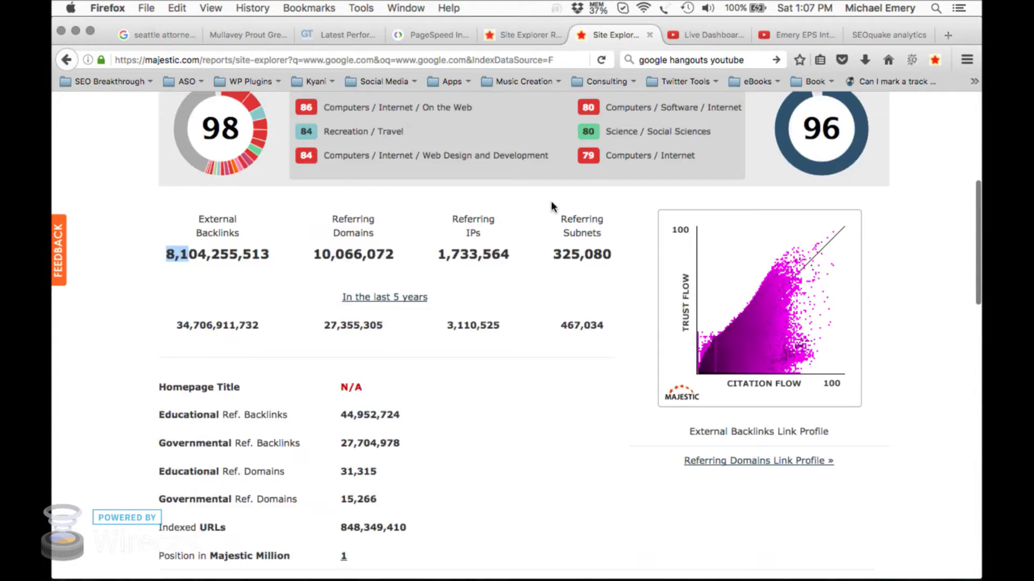
Step: Switch to the Majestic report for ballardlawyers.com and highlight its External Backlinks and Referring Domains counts
click(508, 33)
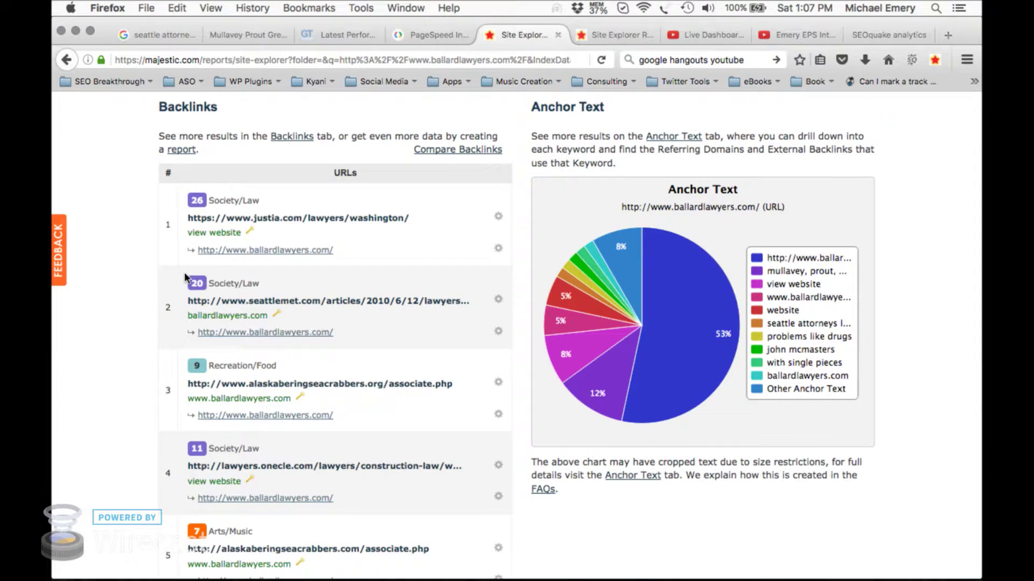
scroll(184, 276, up, 15)
scroll(155, 456, down, 1)
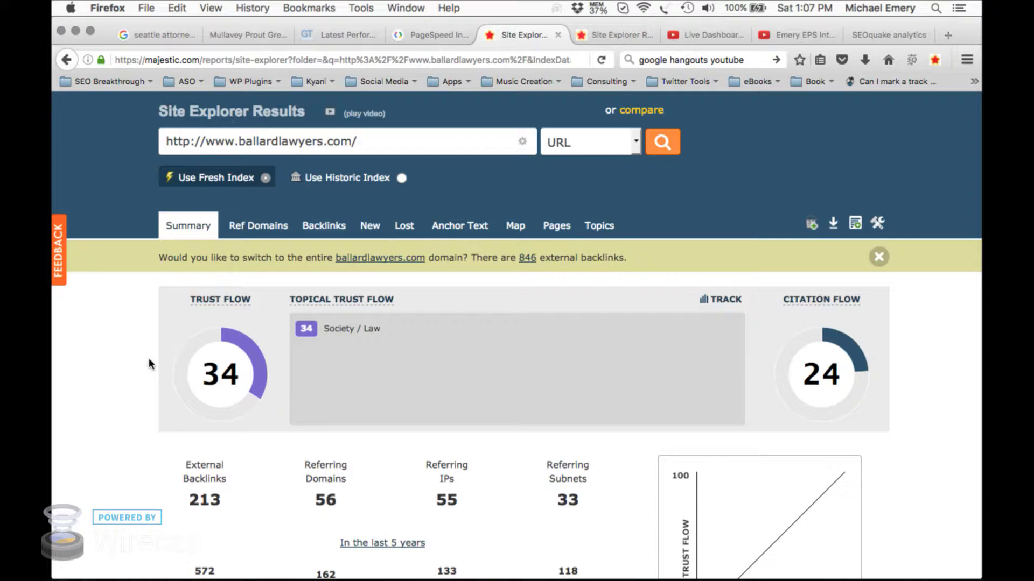
scroll(149, 357, down, 2)
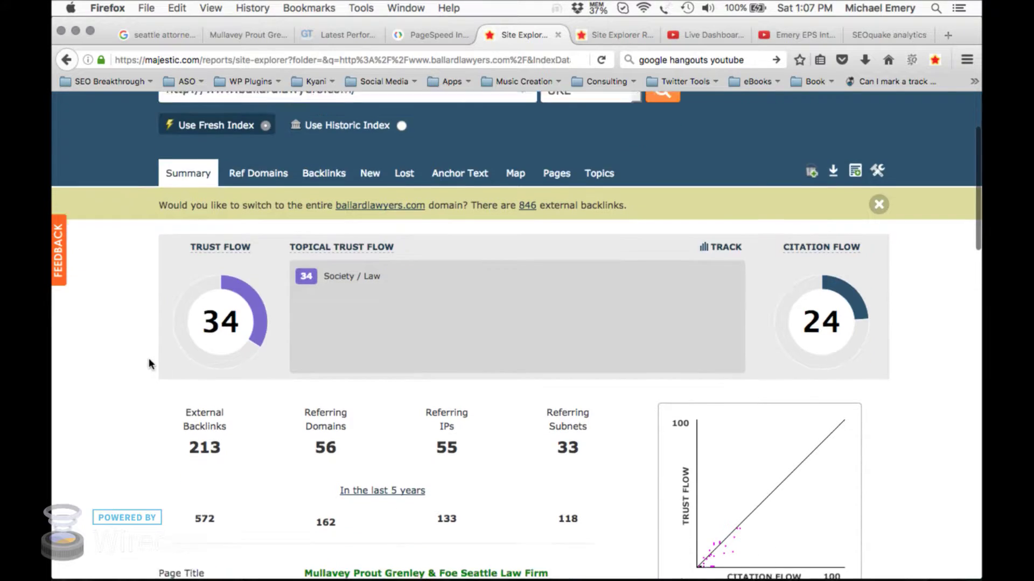
drag(188, 365, 230, 370)
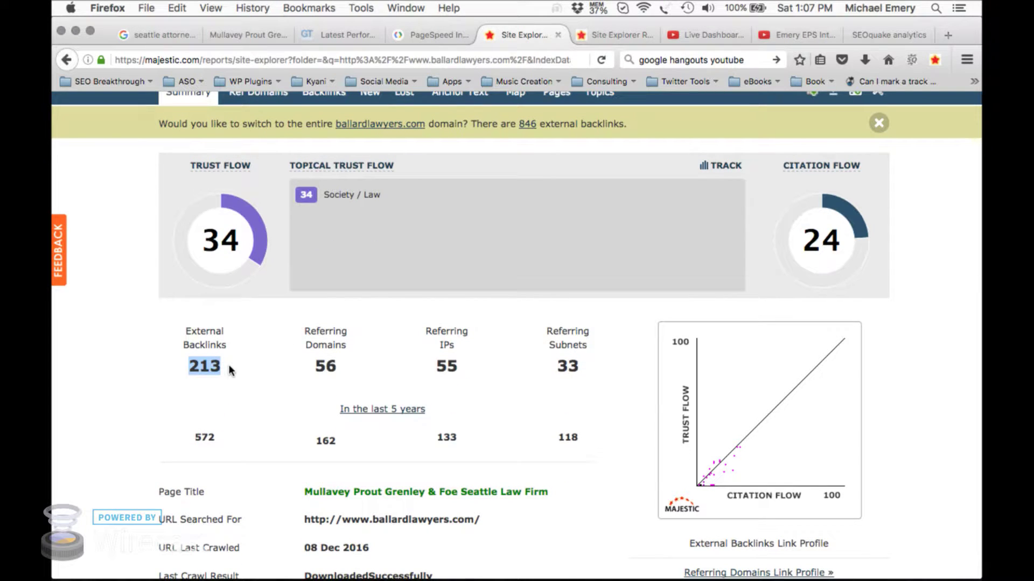
drag(311, 365, 340, 368)
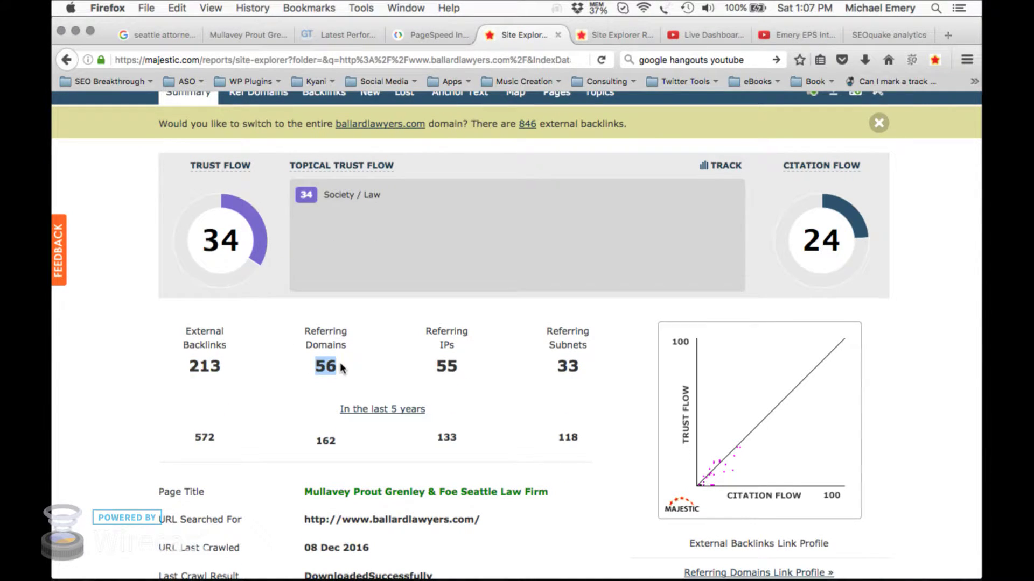
Step: Review the external backlinks link profile chart and the URL Backlink History graphs for ballardlawyers.com
scroll(340, 366, down, 2)
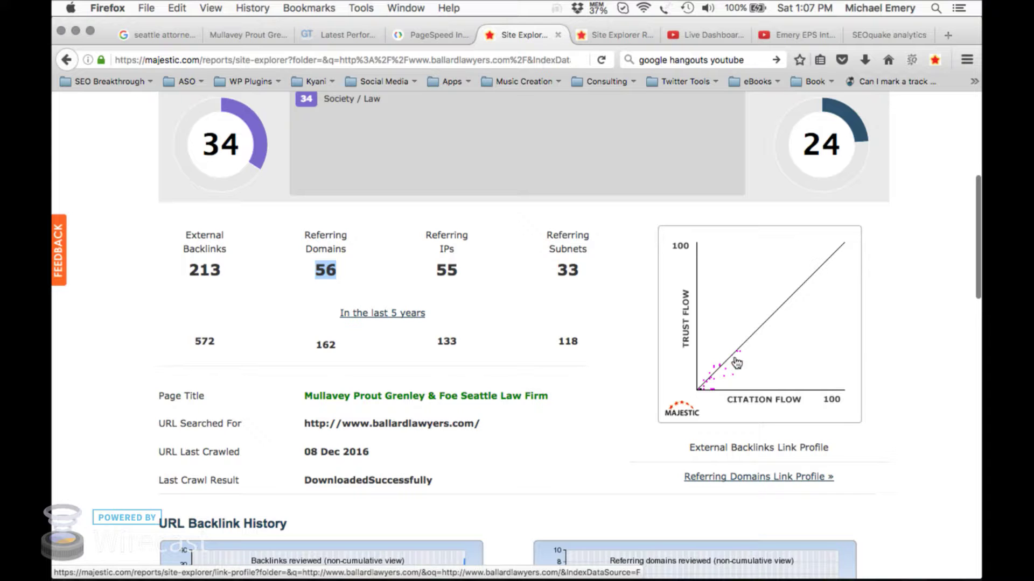
scroll(883, 406, down, 3)
scroll(883, 407, down, 5)
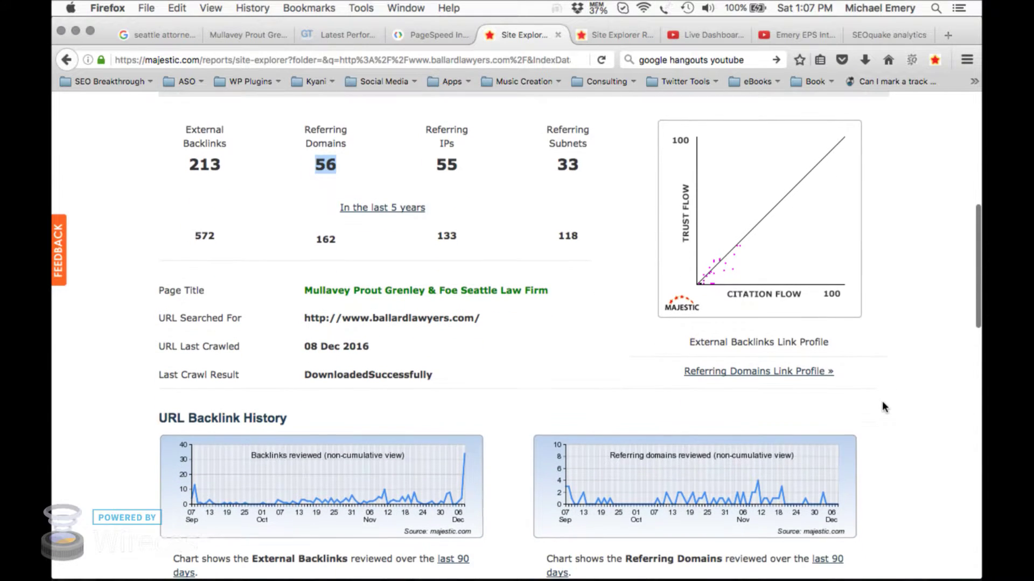
scroll(882, 407, down, 4)
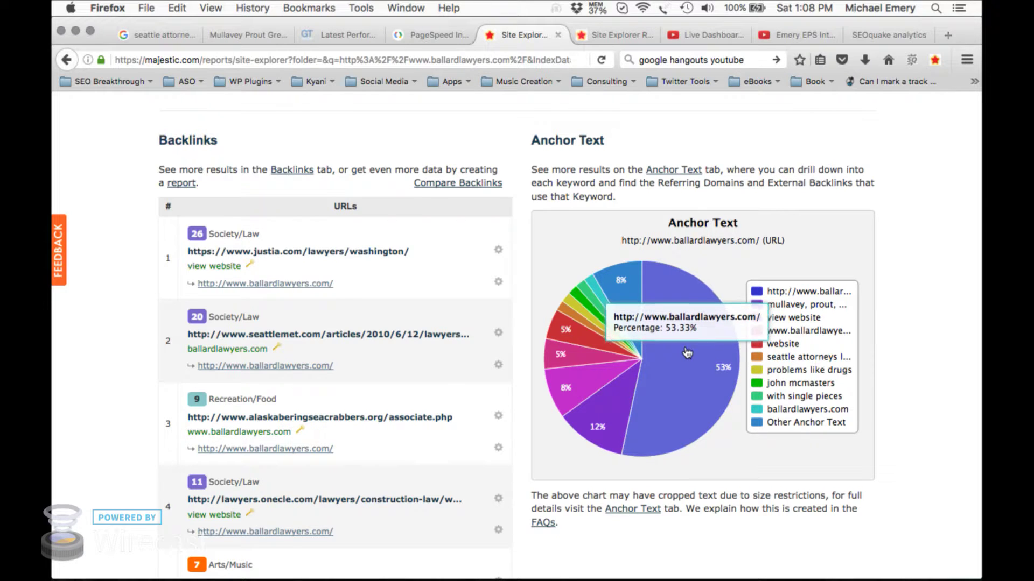
mouse_move(614, 417)
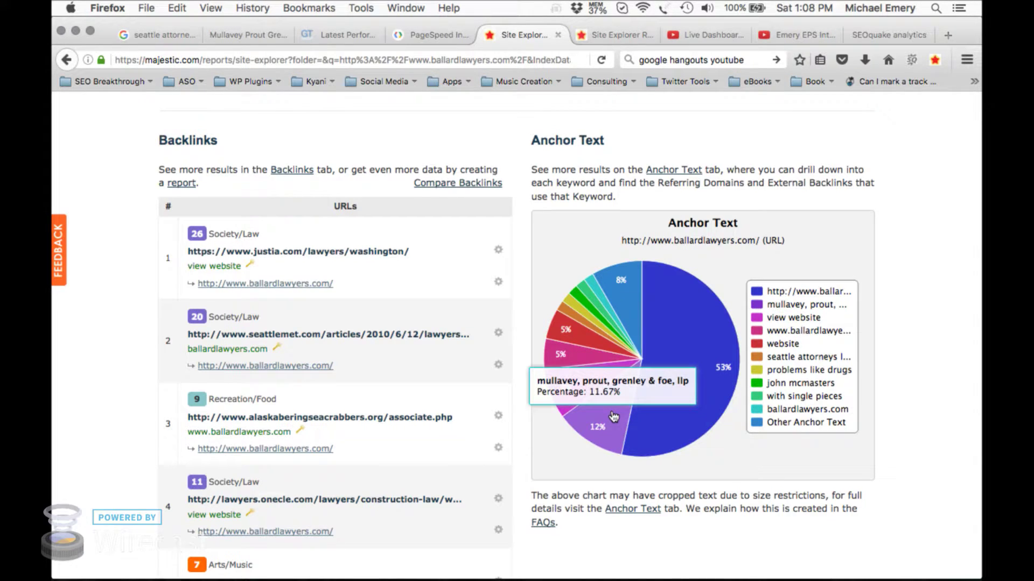
mouse_move(568, 402)
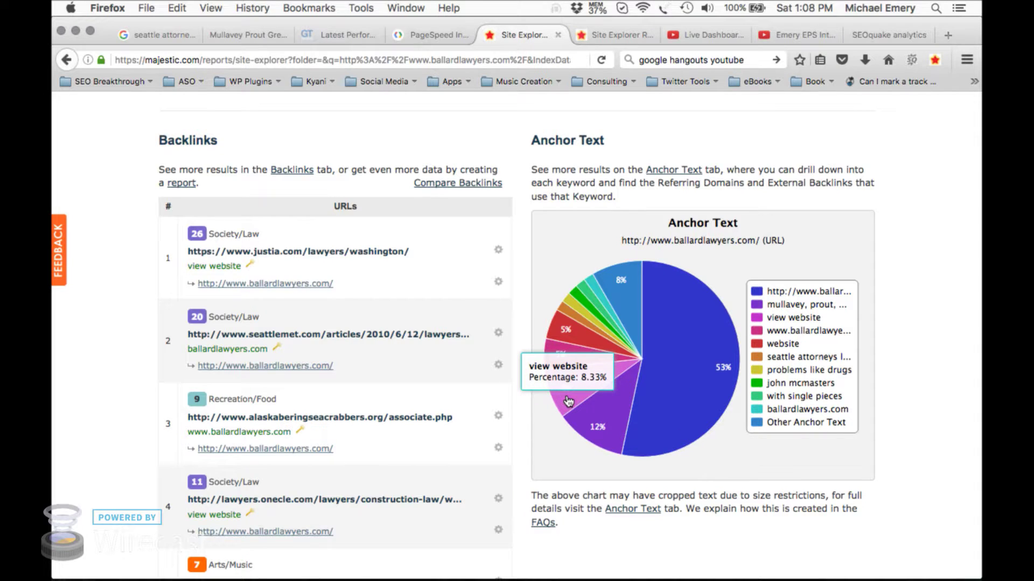
mouse_move(561, 360)
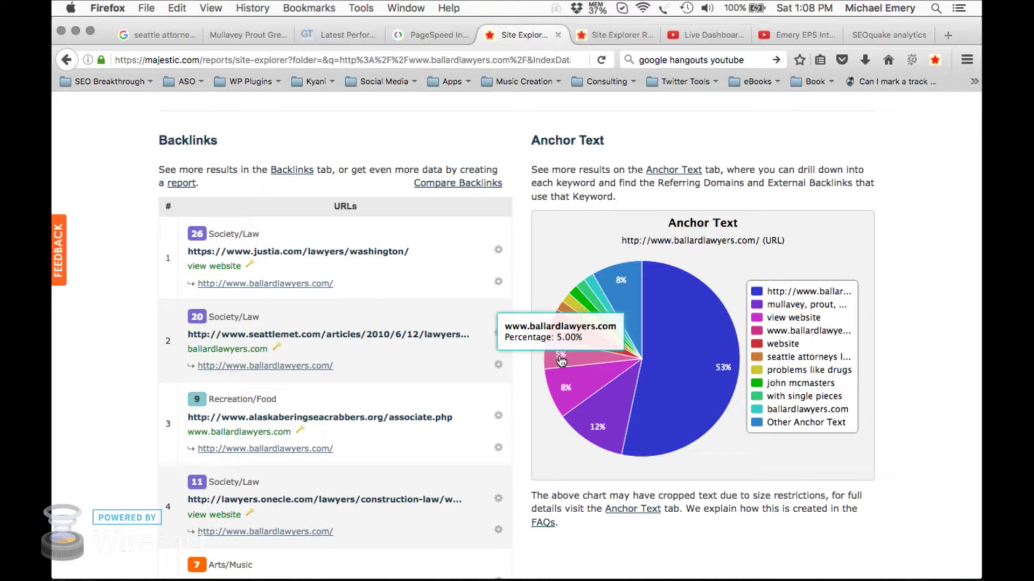
mouse_move(568, 337)
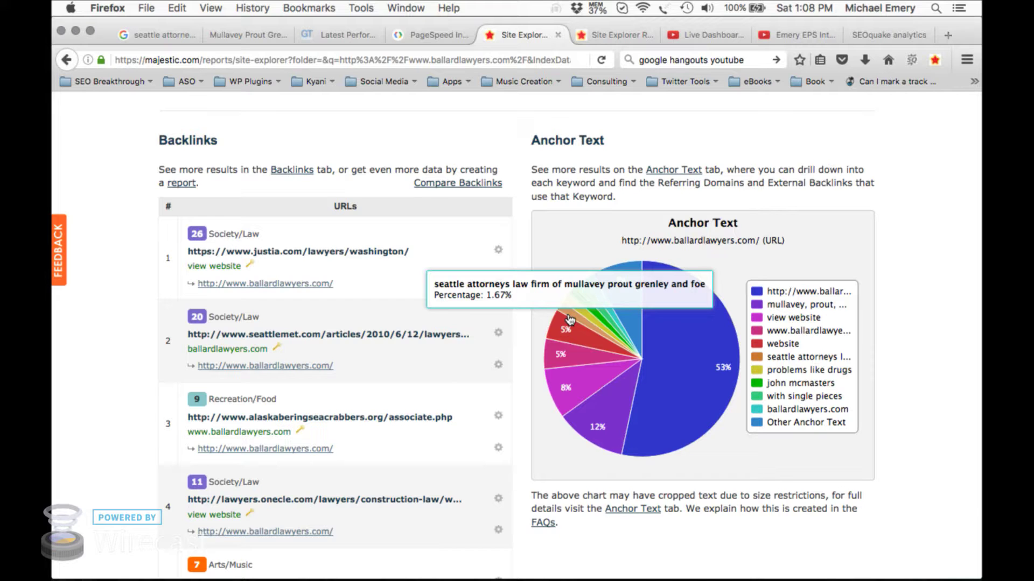
Step: Recheck the ballardlawyers.com backlink data and examine the smaller Anchor Text slices, including the "seattle attorneys law firm" phrase
scroll(570, 319, up, 7)
scroll(542, 413, down, 5)
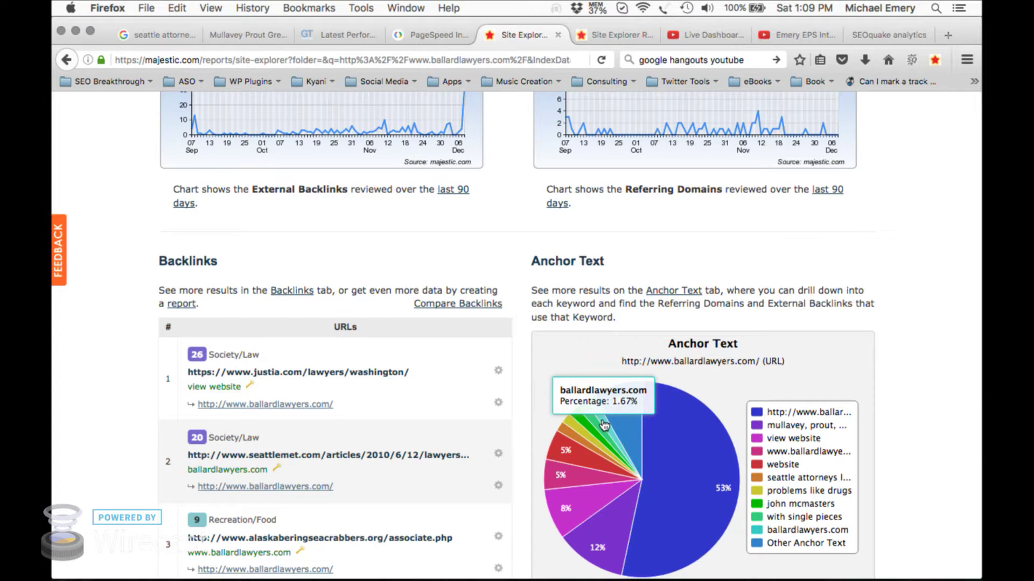
scroll(540, 390, down, 3)
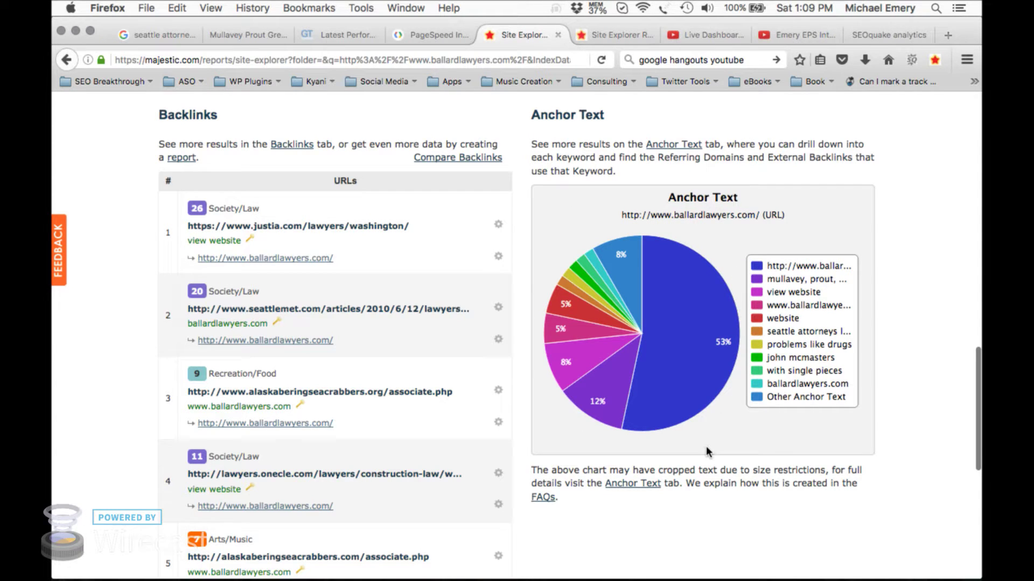
mouse_move(623, 385)
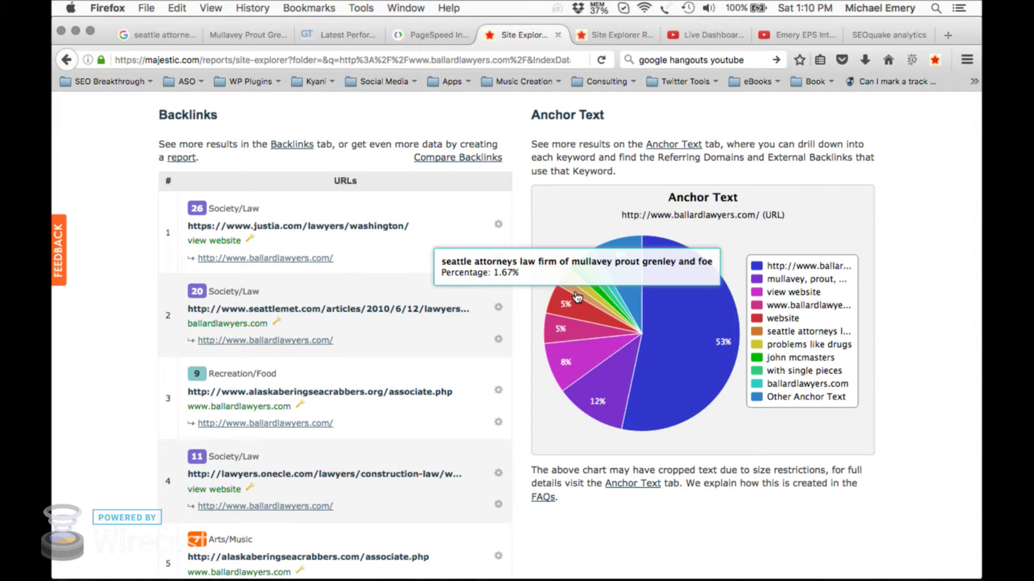
Step: Switch to the SEO Consulting Outline presentation in Keynote, showing the "Take Action Now!" slide
key(super+Tab)
key(super+Tab)
key(super+Tab)
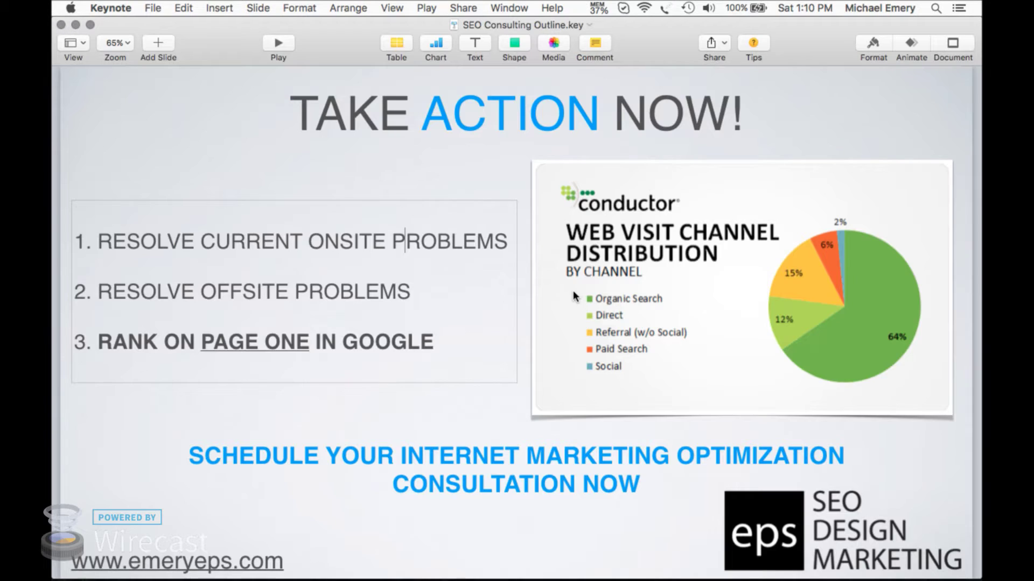